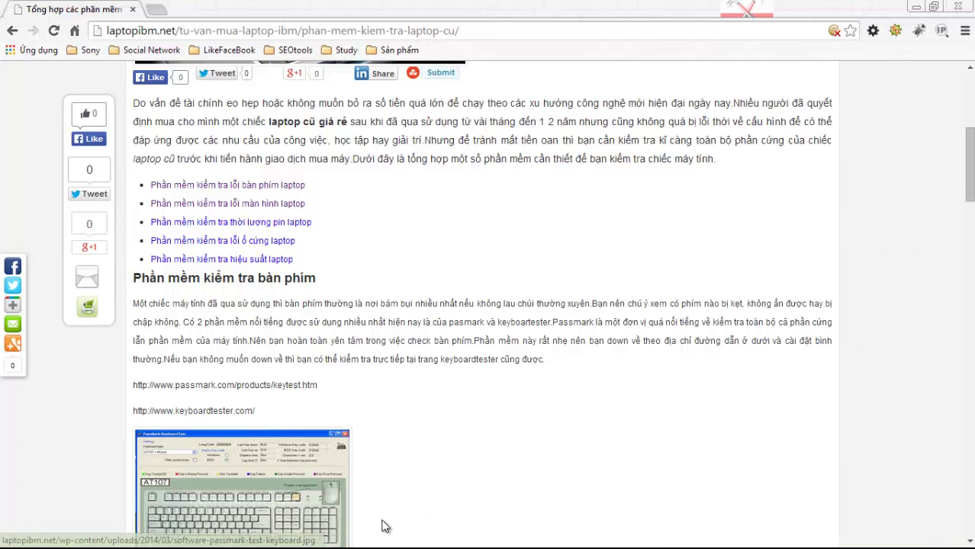
Switch to the PassMark KeyboardTest window that is already running and close it.
{"action": "right_click", "coordinate": [399, 510]}
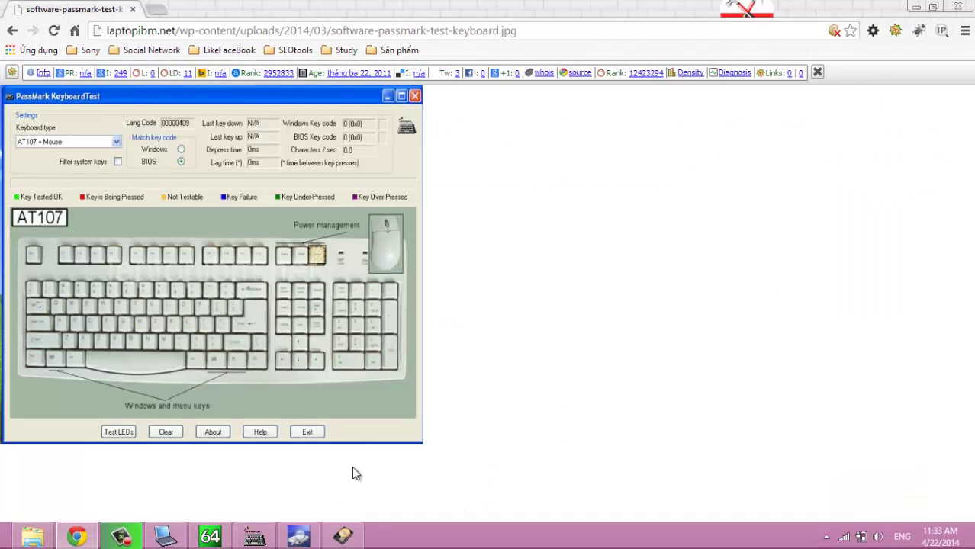
{"action": "mouse_move", "coordinate": [226, 525]}
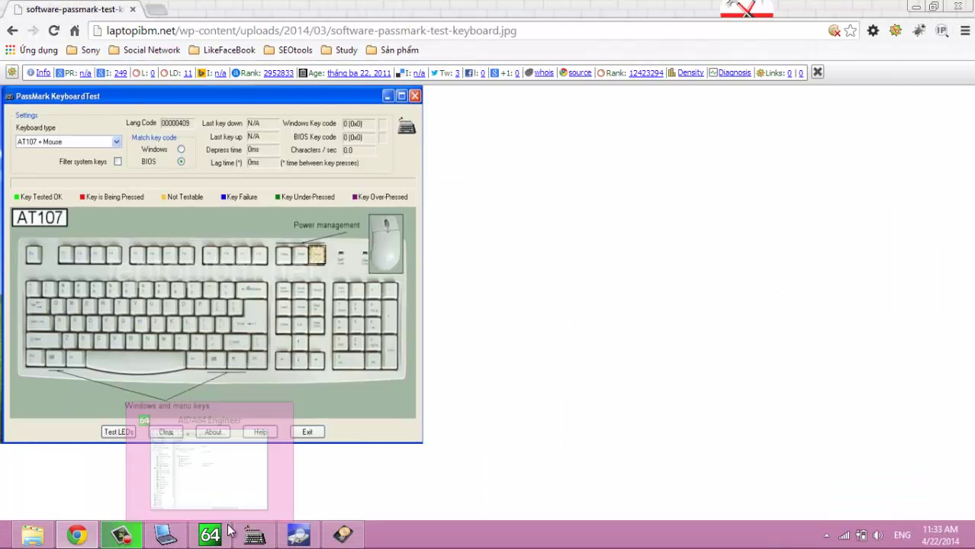
{"action": "left_click", "coordinate": [254, 534]}
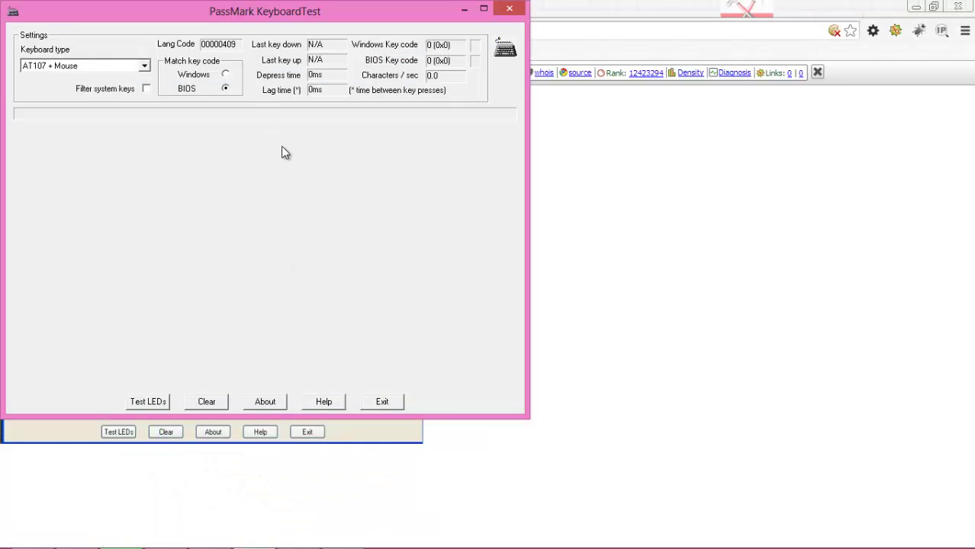
{"action": "left_click", "coordinate": [216, 206]}
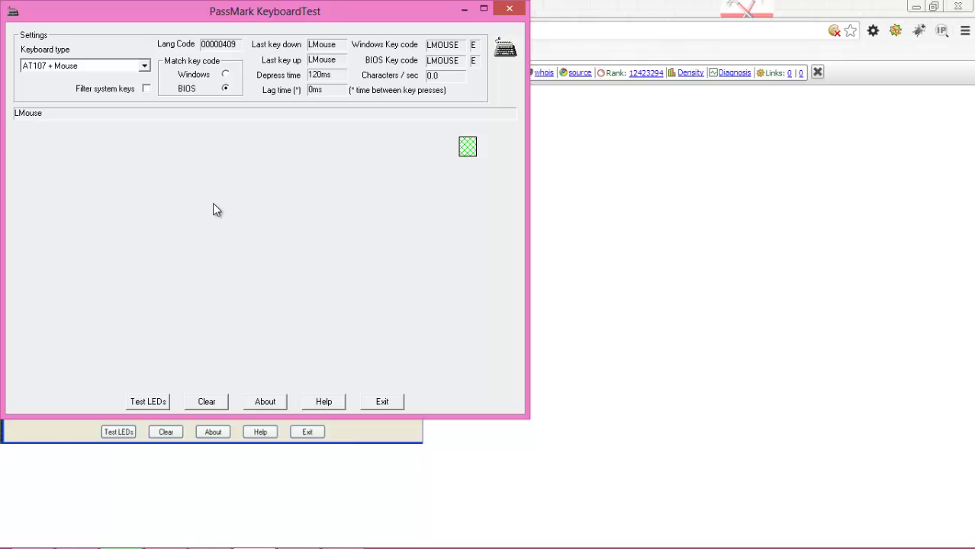
{"action": "left_click", "coordinate": [509, 9]}
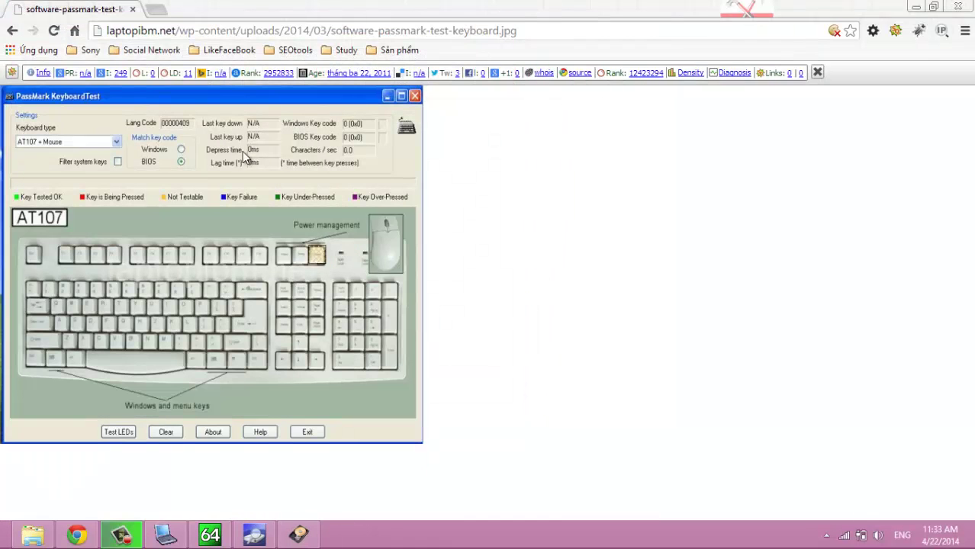
In File Explorer, launch Keyboard Test Portable.exe from the Keyboard Test Portable v2.2 folder inside kiemtralaptop.
{"action": "left_click", "coordinate": [32, 534]}
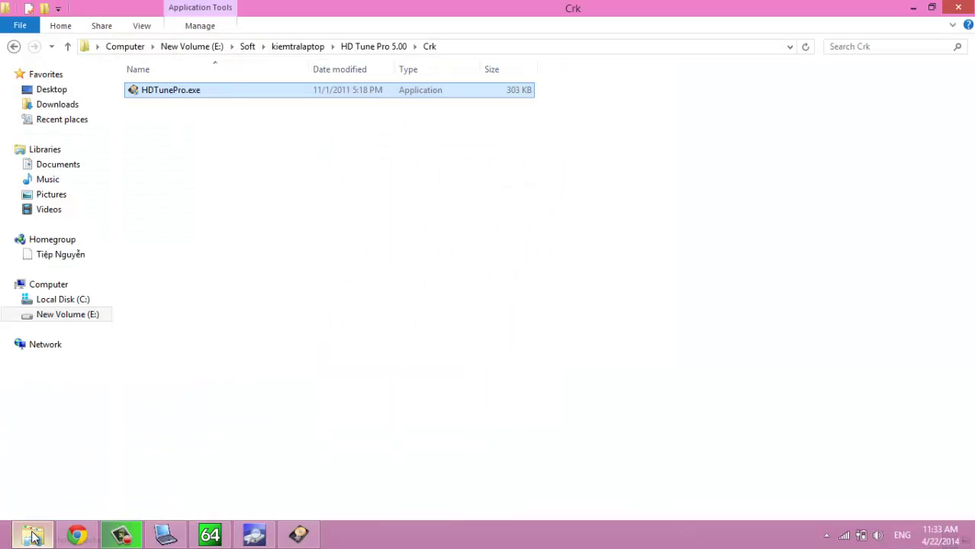
{"action": "left_click", "coordinate": [67, 47]}
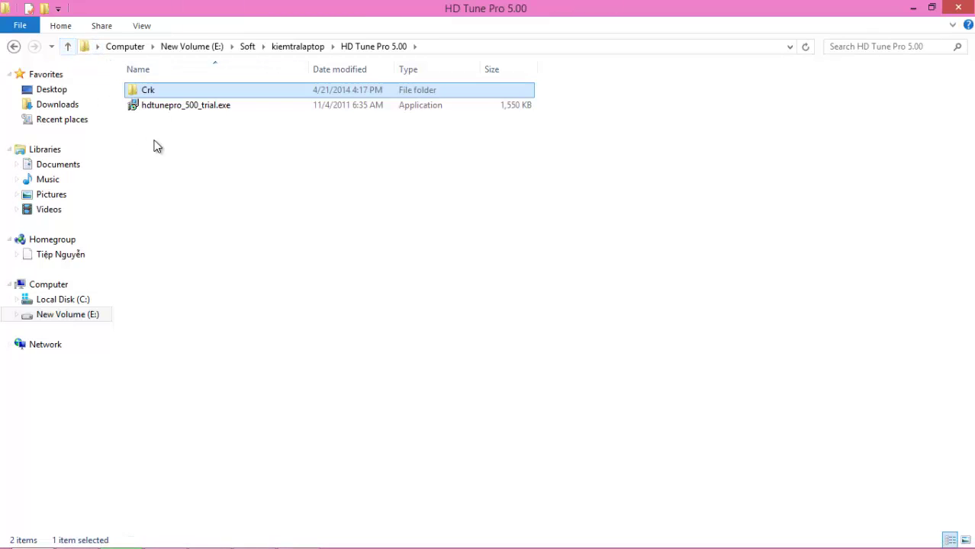
{"action": "left_click", "coordinate": [69, 45]}
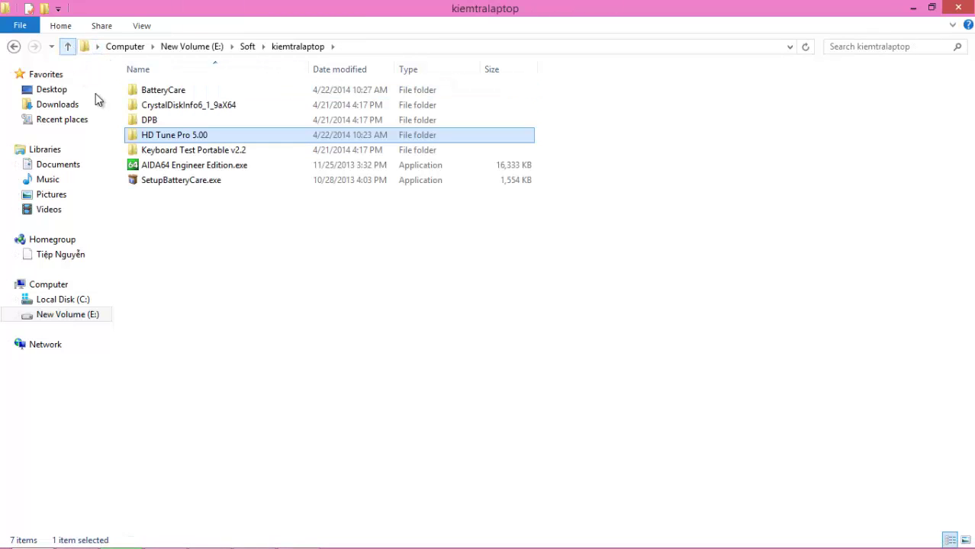
{"action": "double_click", "coordinate": [170, 150]}
{"action": "double_click", "coordinate": [172, 91]}
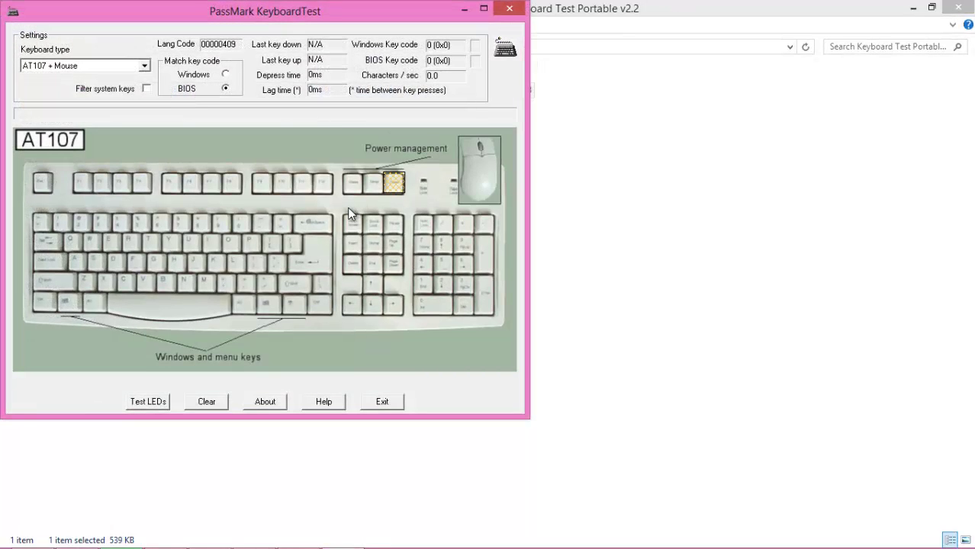
Test a range of letter, punctuation and number-row keys, plus Space, Enter and right Shift, in the keyboard tester.
{"action": "type", "text": "fghfghhfdsfds"}
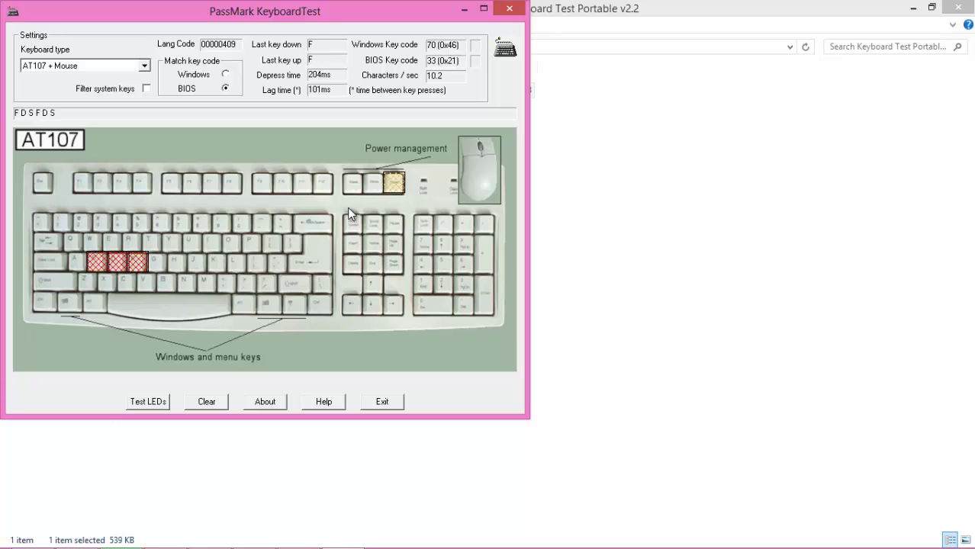
{"action": "type", "text": "jhkjllkjkl"}
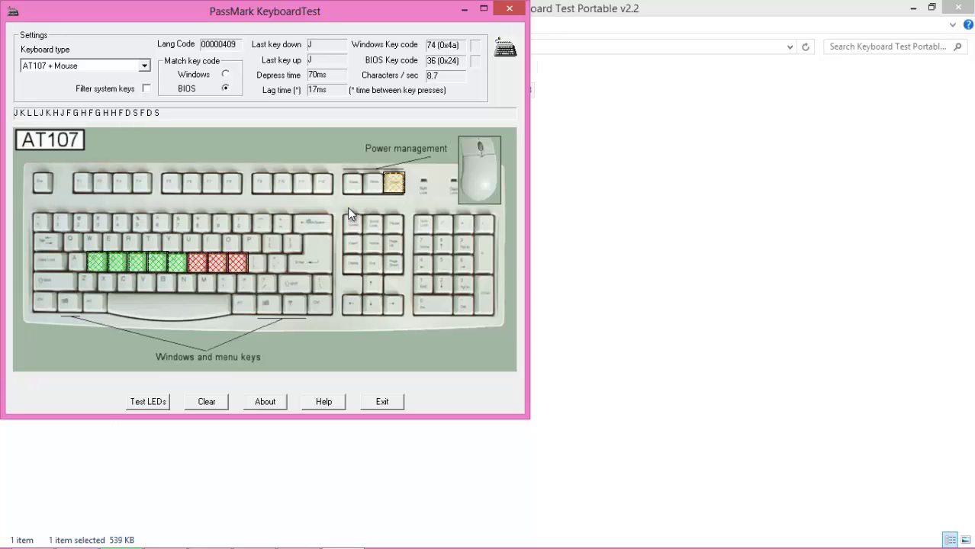
{"action": "type", "text": "jkl sdf"}
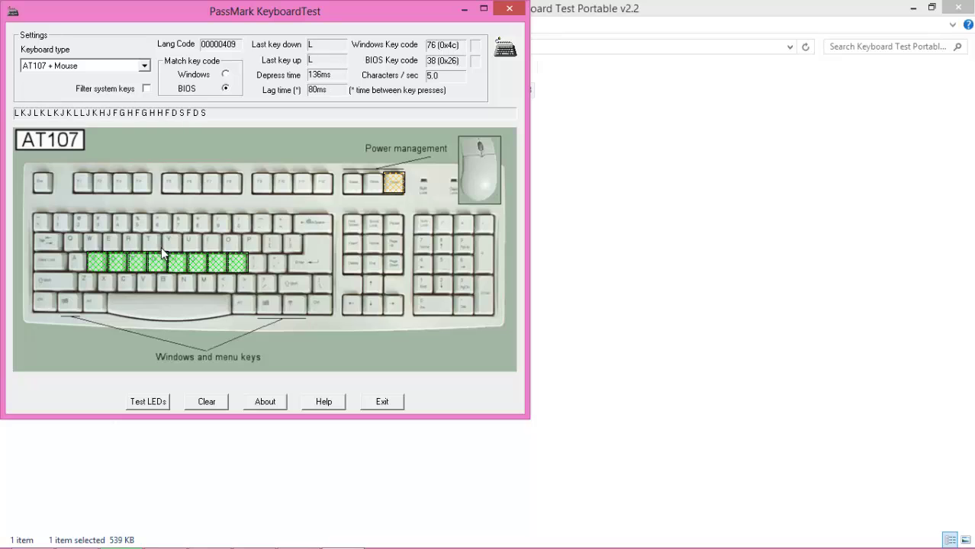
{"action": "type", "text": "dsxvc;j"}
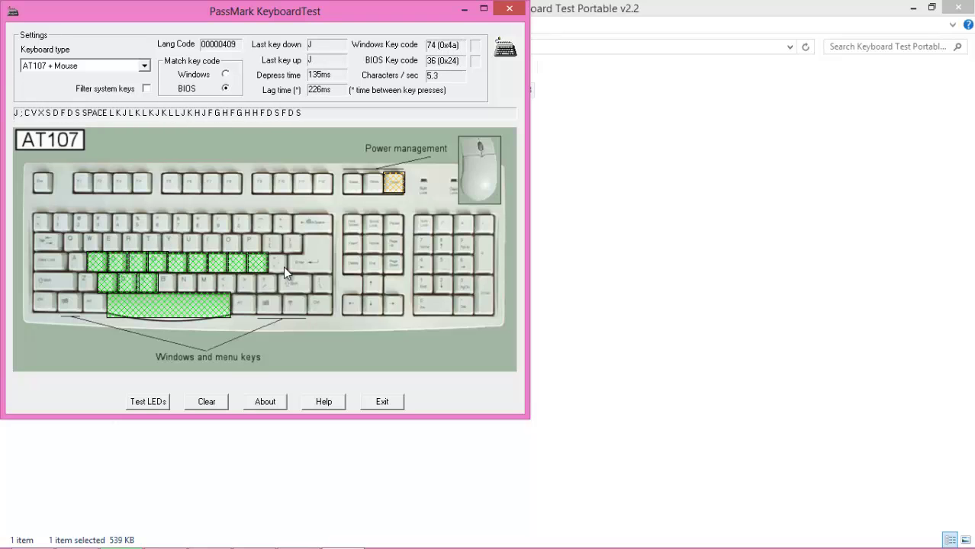
{"action": "type", "text": "dfgnvnbvnn,,l/"}
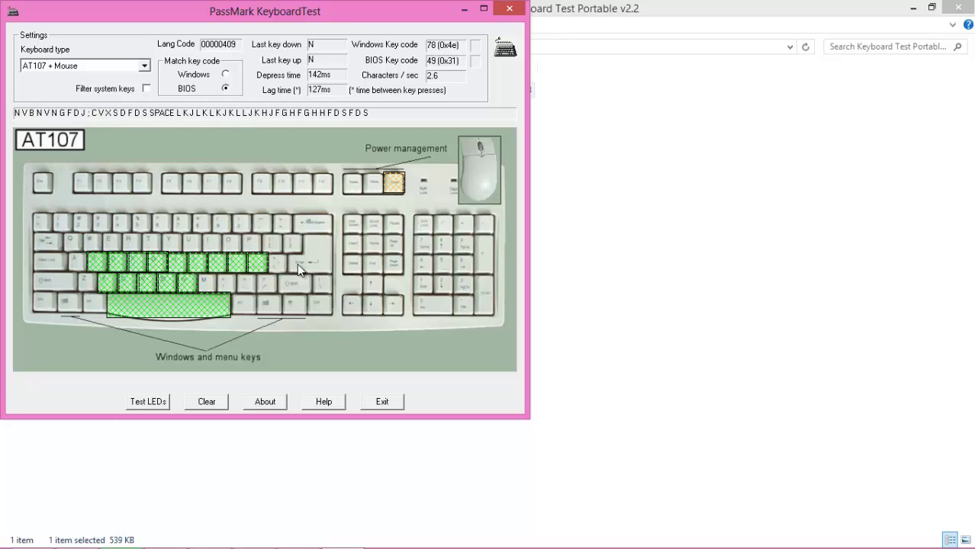
{"action": "type", "text": ";'"}
{"action": "key", "text": "Return"}
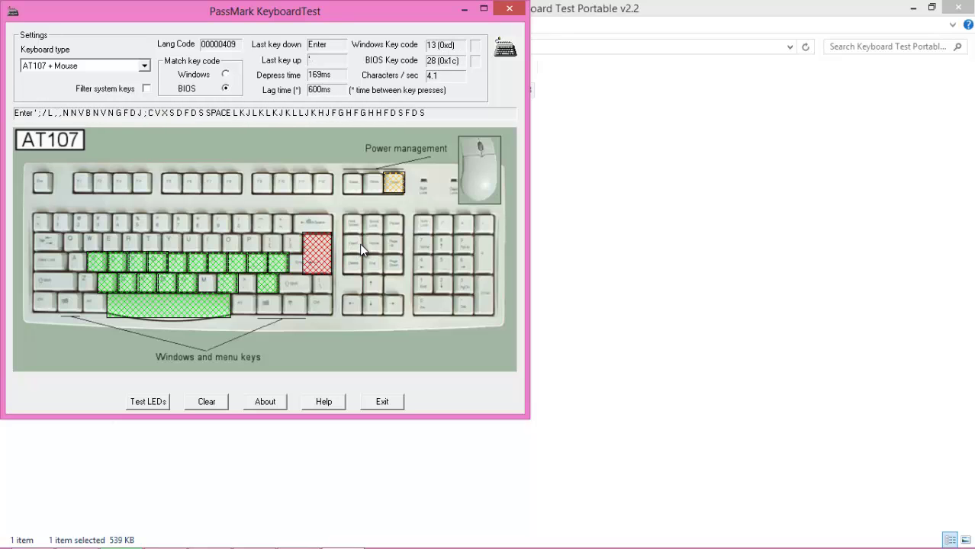
{"action": "key", "text": "Shift_R"}
{"action": "type", "text": "t35344576589"}
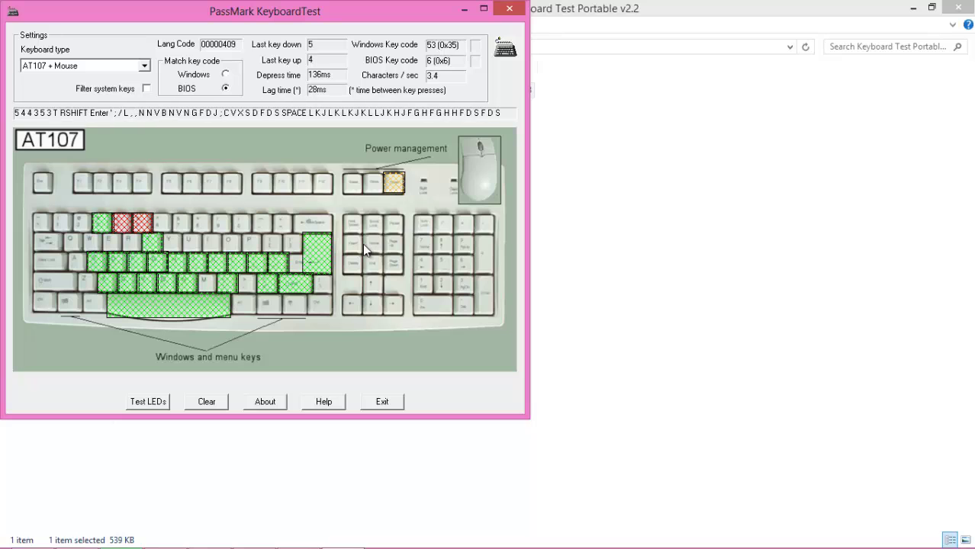
Test all four arrow keys, left Shift and the 4 key in the keyboard tester.
{"action": "key", "text": "Left"}
{"action": "key", "text": "Up"}
{"action": "key", "text": "Right"}
{"action": "key", "text": "Right"}
{"action": "key", "text": "Left"}
{"action": "key", "text": "Down"}
{"action": "key", "text": "Right"}
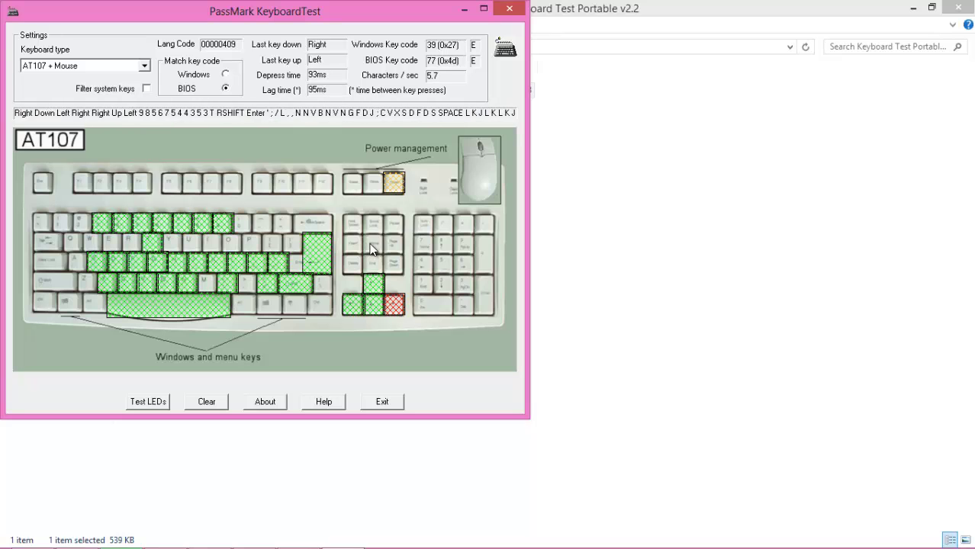
{"action": "key", "text": "Right"}
{"action": "key", "text": "Up"}
{"action": "key", "text": "Shift_L"}
{"action": "type", "text": "4"}
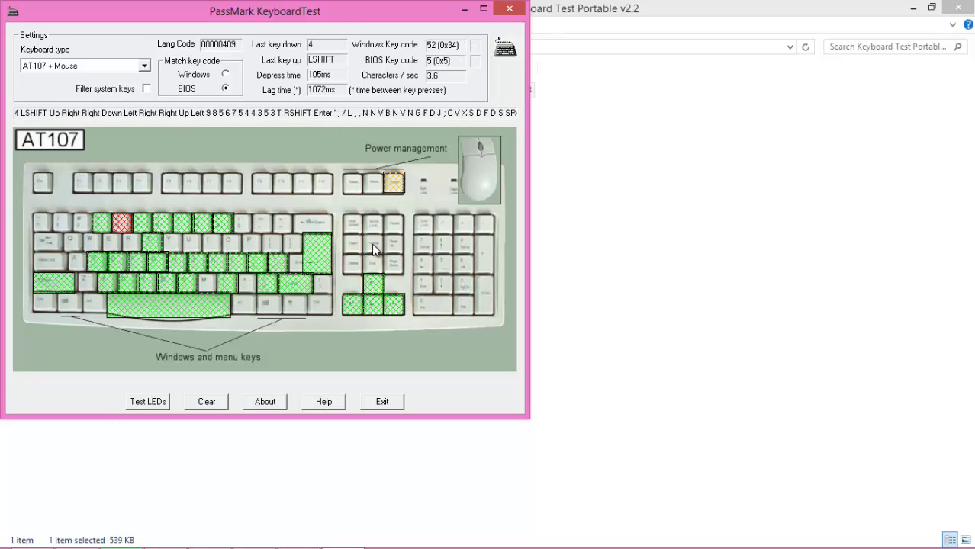
Test the function keys F1 and F3 to F7, and minimize the keyboard tester.
{"action": "key", "text": "F3"}
{"action": "key", "text": "F5"}
{"action": "key", "text": "F3"}
{"action": "key", "text": "F4"}
{"action": "key", "text": "F5"}
{"action": "key", "text": "F4"}
{"action": "key", "text": "F6"}
{"action": "key", "text": "F1"}
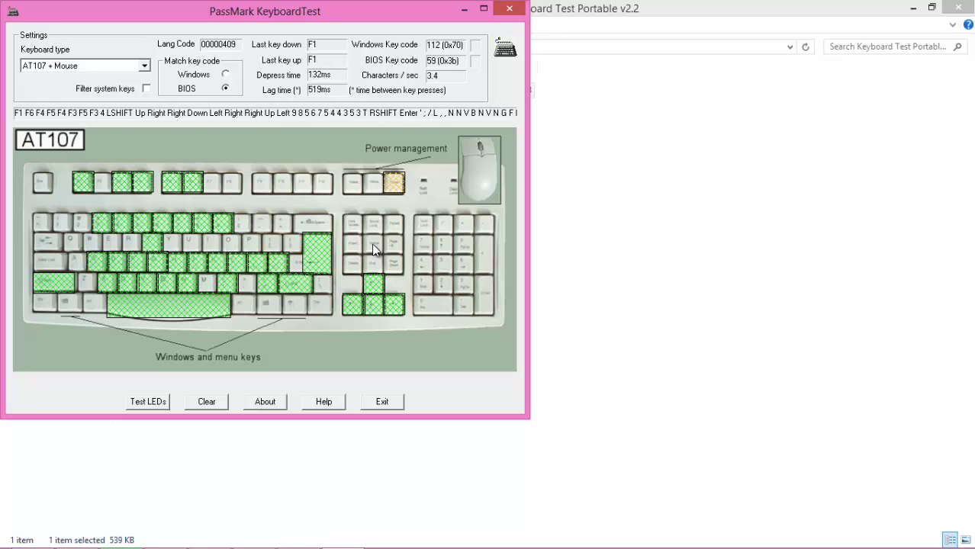
{"action": "key", "text": "F6"}
{"action": "key", "text": "F7"}
{"action": "key", "text": "F7"}
{"action": "key", "text": "F6"}
{"action": "key", "text": "F5"}
{"action": "key", "text": "F7"}
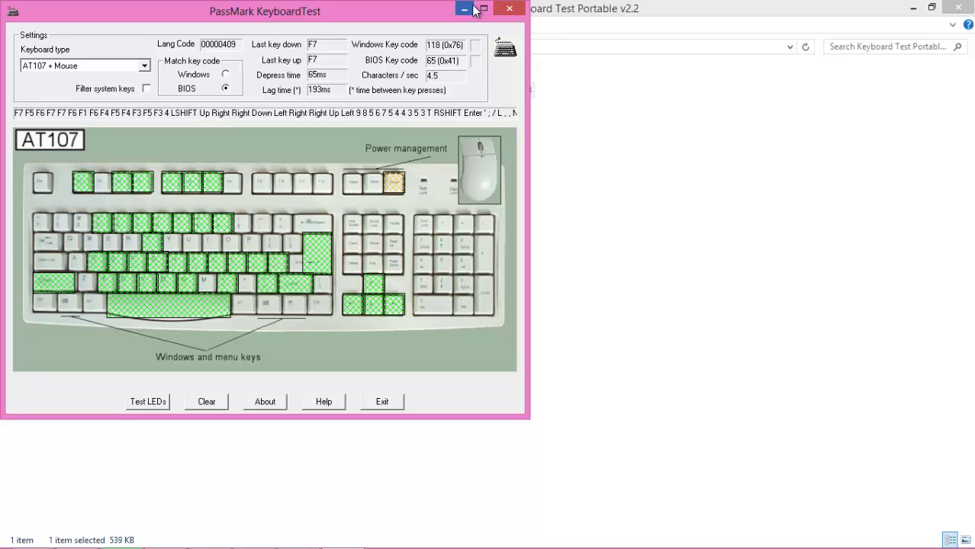
{"action": "left_click", "coordinate": [465, 9]}
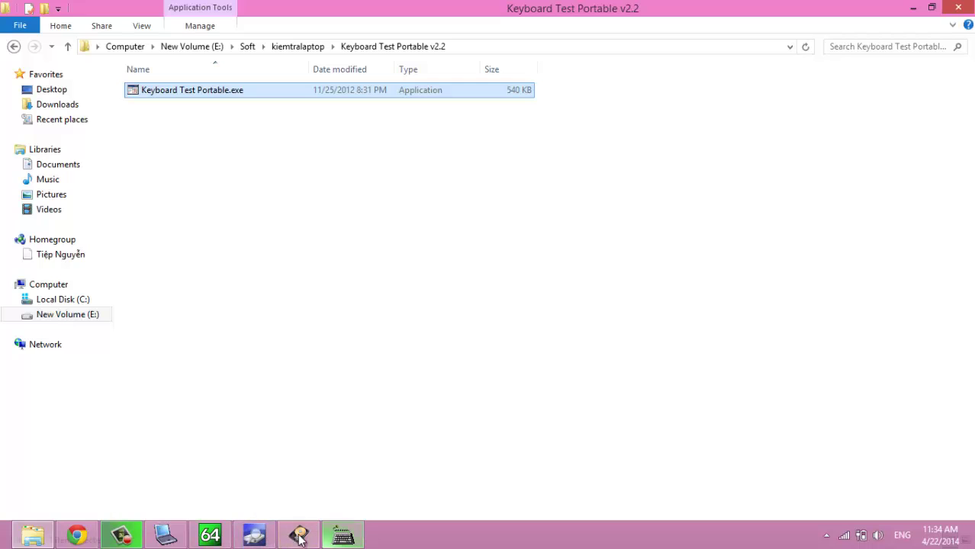
Return to File Explorer, open the DPB folder inside kiemtralaptop and select DPB.exe.
{"action": "left_click", "coordinate": [249, 538]}
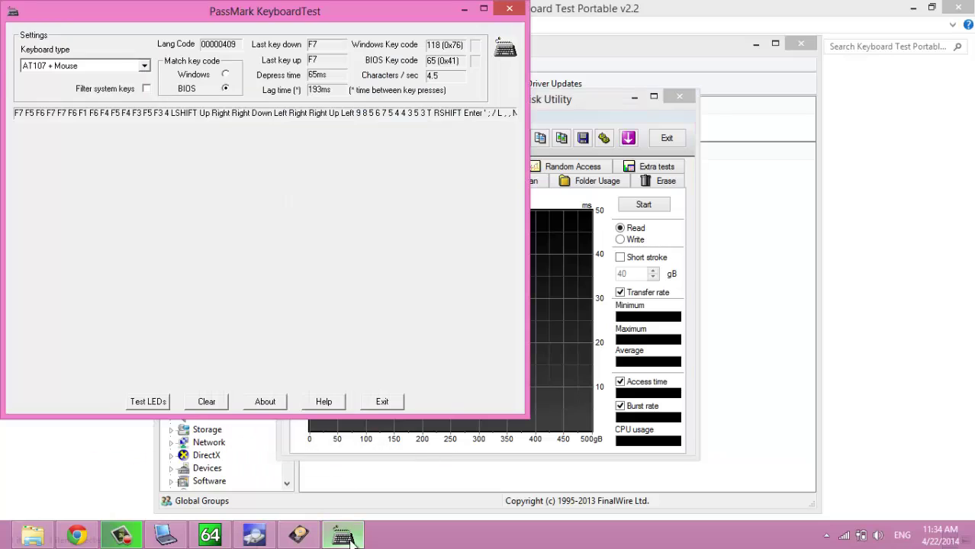
{"action": "left_click", "coordinate": [55, 538]}
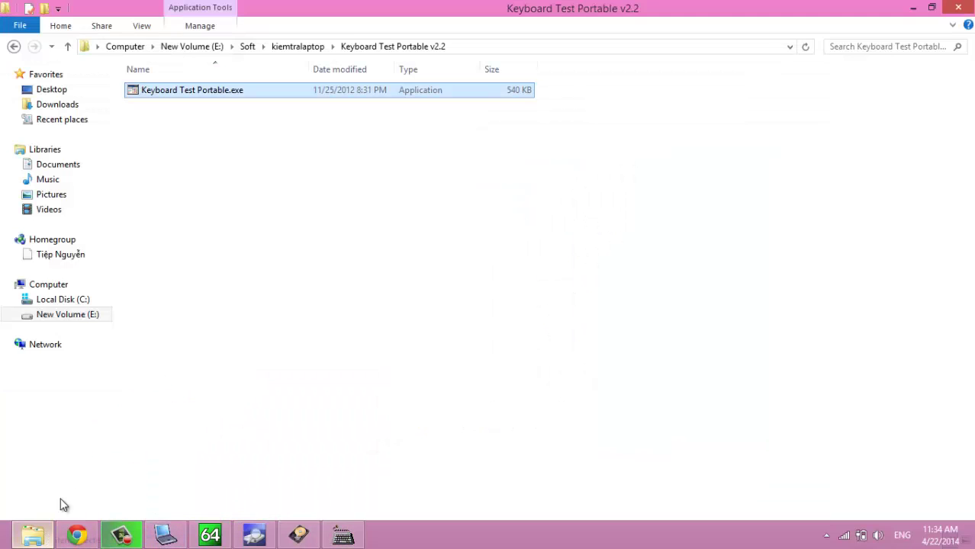
{"action": "left_click", "coordinate": [72, 48]}
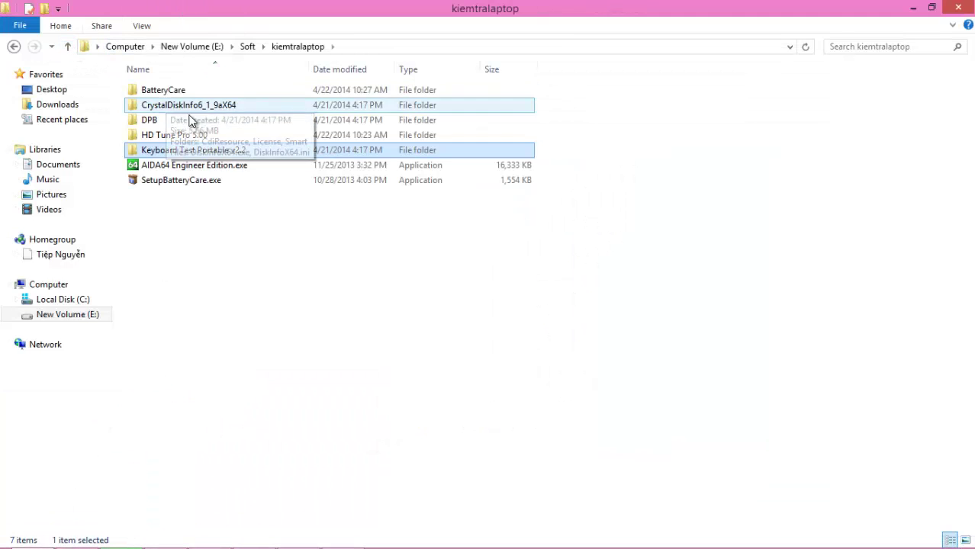
{"action": "left_click", "coordinate": [169, 123]}
{"action": "double_click", "coordinate": [169, 123]}
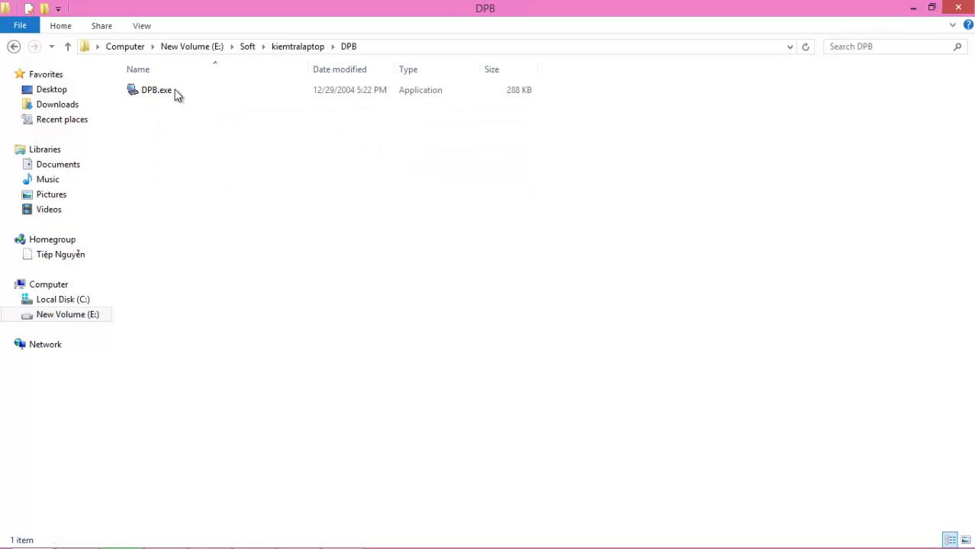
{"action": "left_click", "coordinate": [175, 89]}
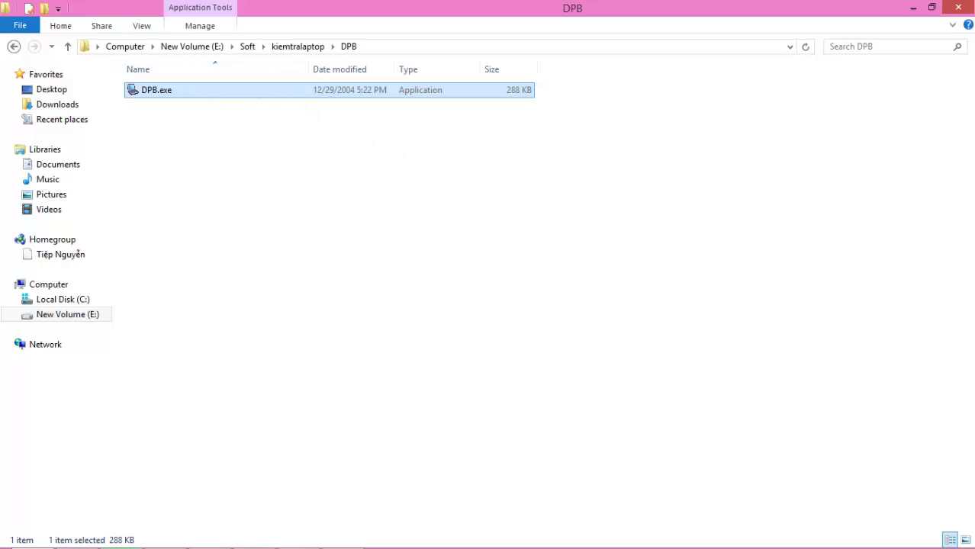
Switch to the running Dead Pixel Buddy window and minimize CrystalDiskInfo behind it.
{"action": "left_click", "coordinate": [254, 536]}
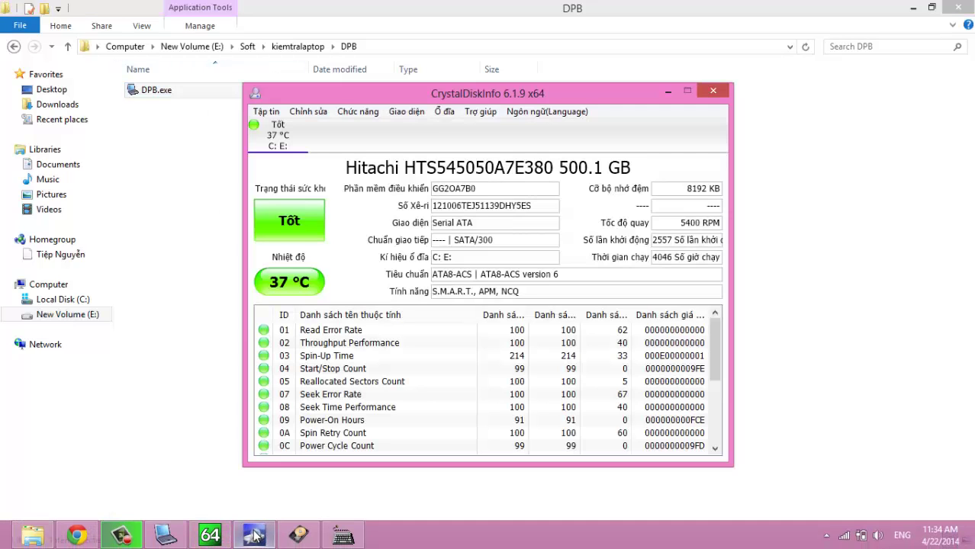
{"action": "left_click", "coordinate": [165, 535]}
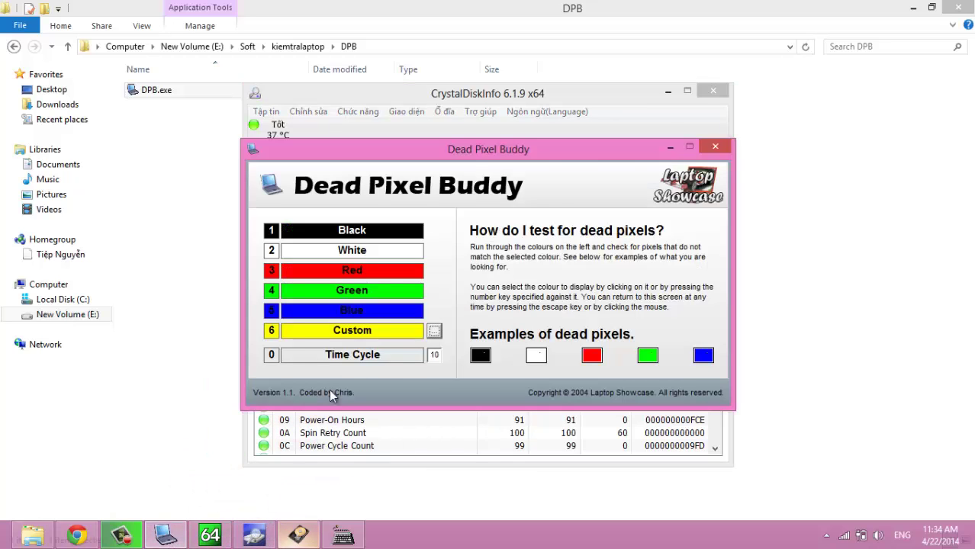
{"action": "left_click", "coordinate": [667, 90]}
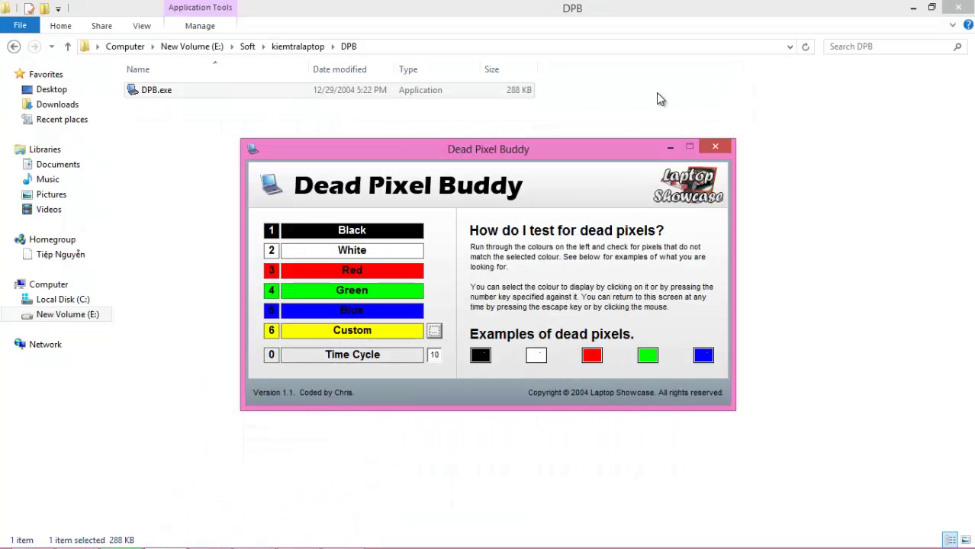
Set the custom test colour to a dark green from the basic colours.
{"action": "left_click", "coordinate": [434, 334]}
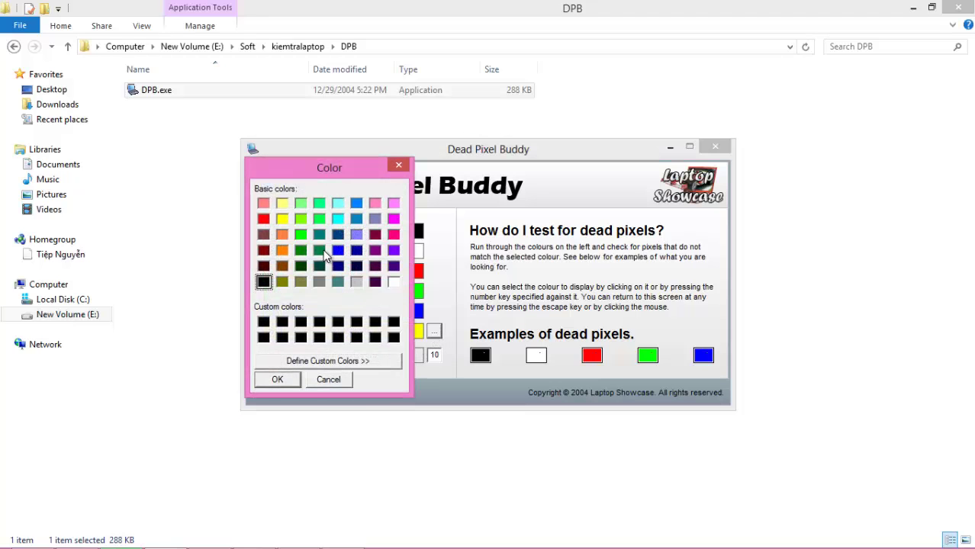
{"action": "left_click", "coordinate": [320, 251]}
{"action": "left_click", "coordinate": [279, 378]}
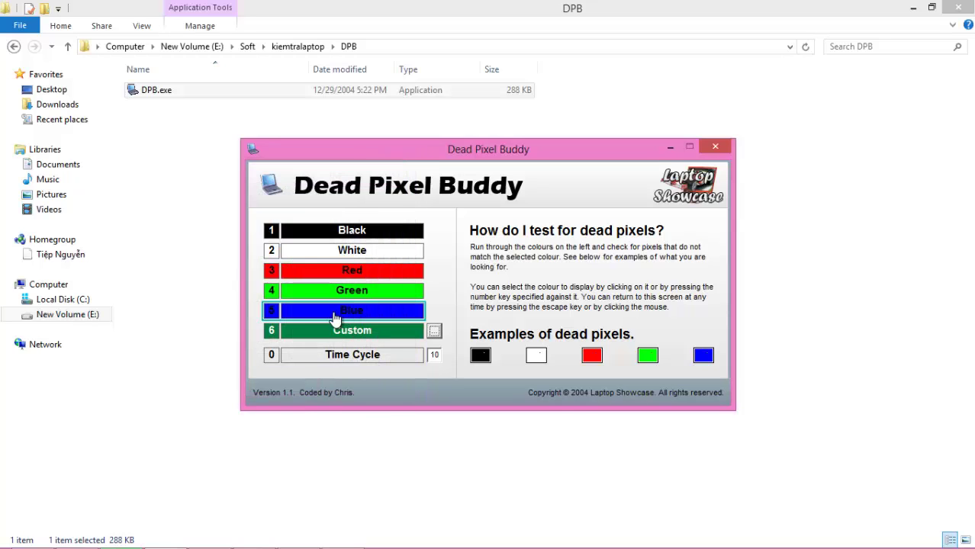
Show the full-screen test colours in turn, including blue, red and black, to check for dead pixels, and return to the main window.
{"action": "left_click", "coordinate": [338, 313]}
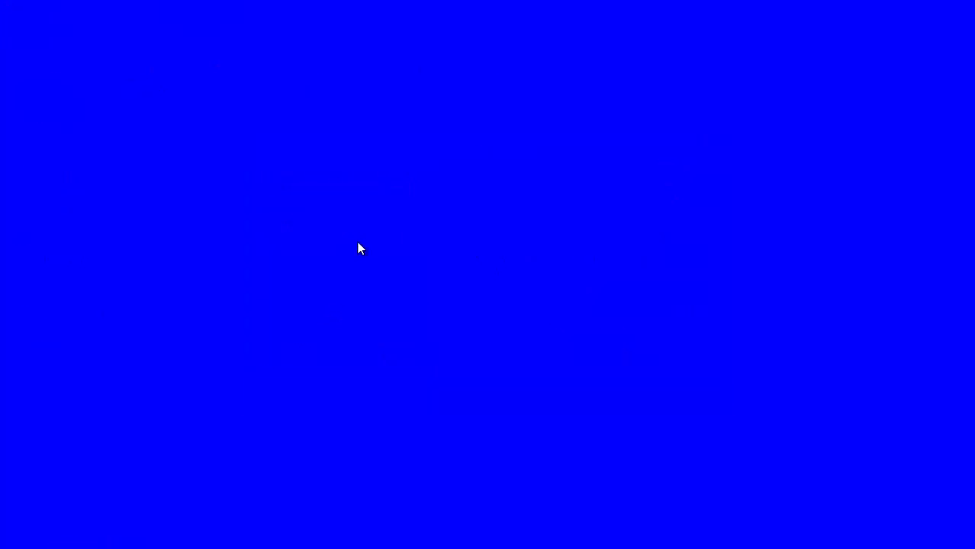
{"action": "left_click", "coordinate": [360, 249]}
{"action": "left_click", "coordinate": [360, 252]}
{"action": "left_click", "coordinate": [367, 305]}
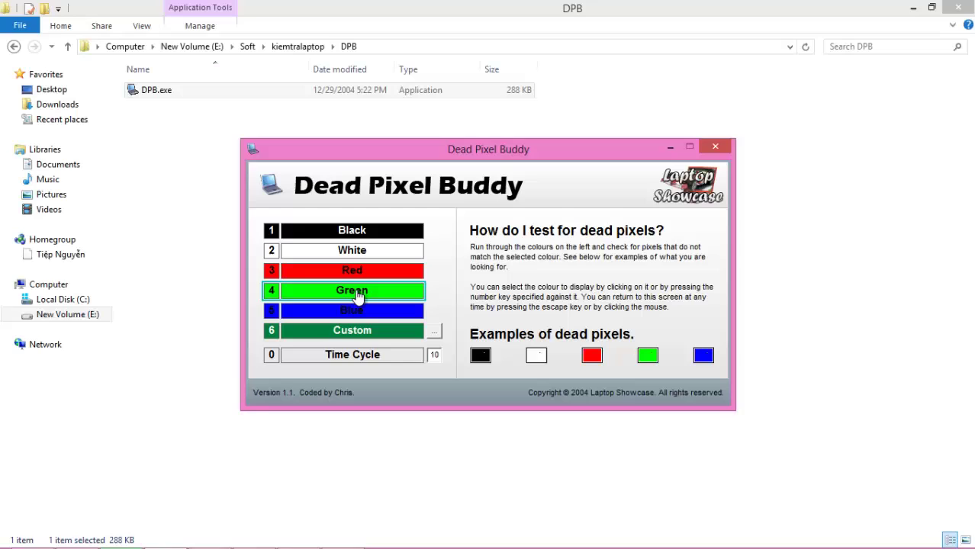
{"action": "left_click", "coordinate": [363, 276]}
{"action": "left_click", "coordinate": [371, 271]}
{"action": "left_click", "coordinate": [361, 234]}
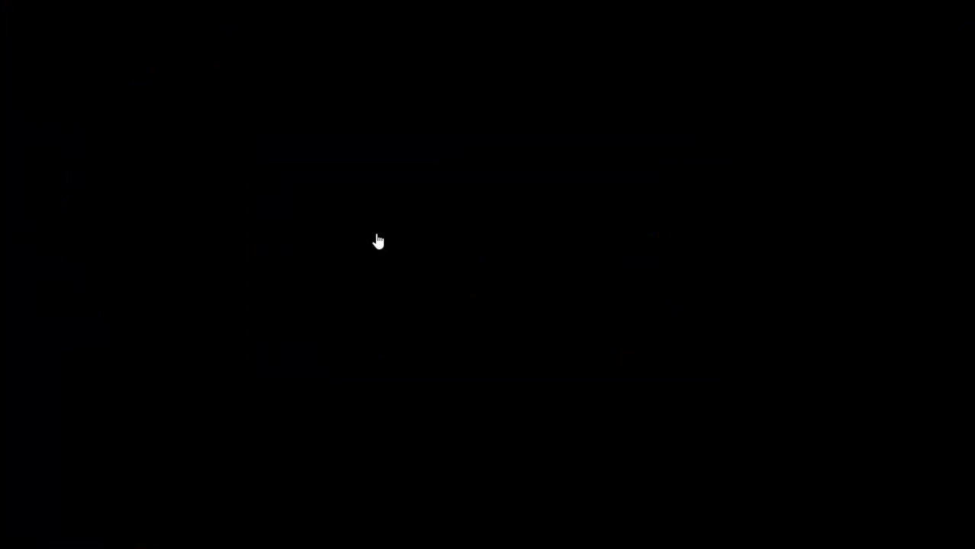
{"action": "left_click", "coordinate": [387, 200]}
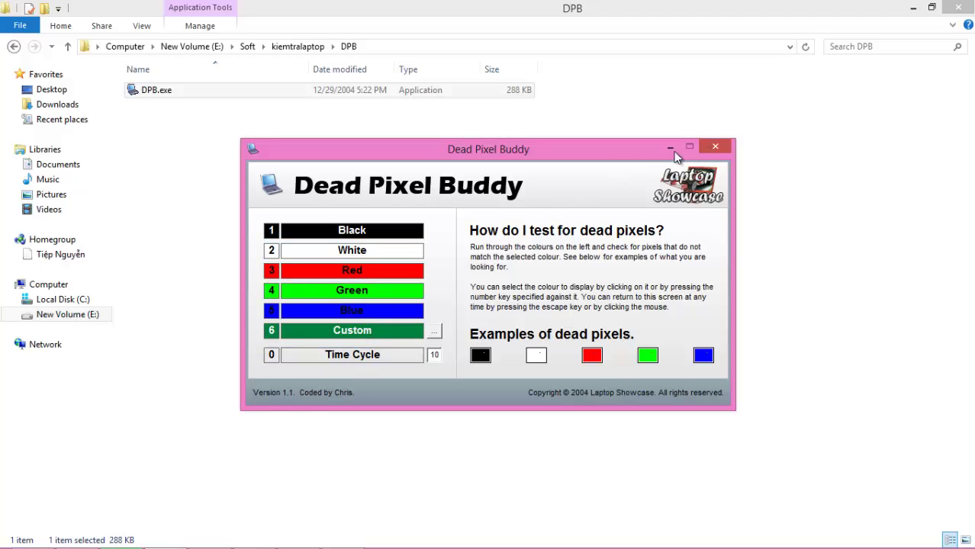
Close Dead Pixel Buddy, then switch to PassMark KeyboardTest and close it as well.
{"action": "left_click", "coordinate": [714, 146]}
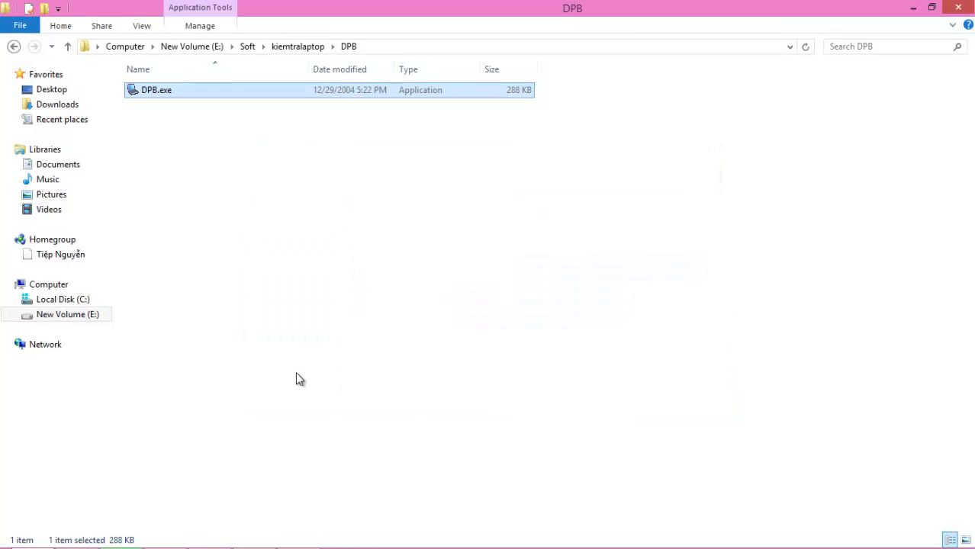
{"action": "mouse_move", "coordinate": [157, 515]}
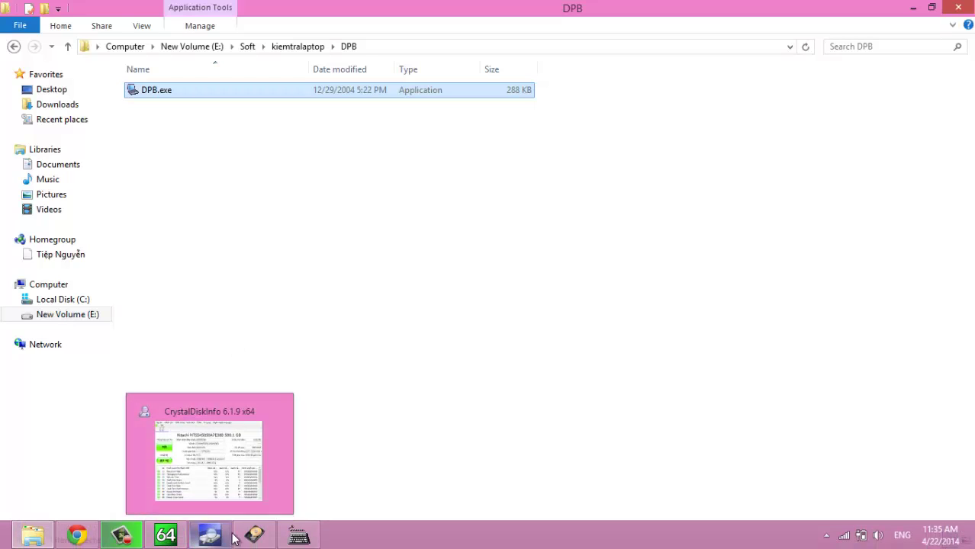
{"action": "mouse_move", "coordinate": [259, 538]}
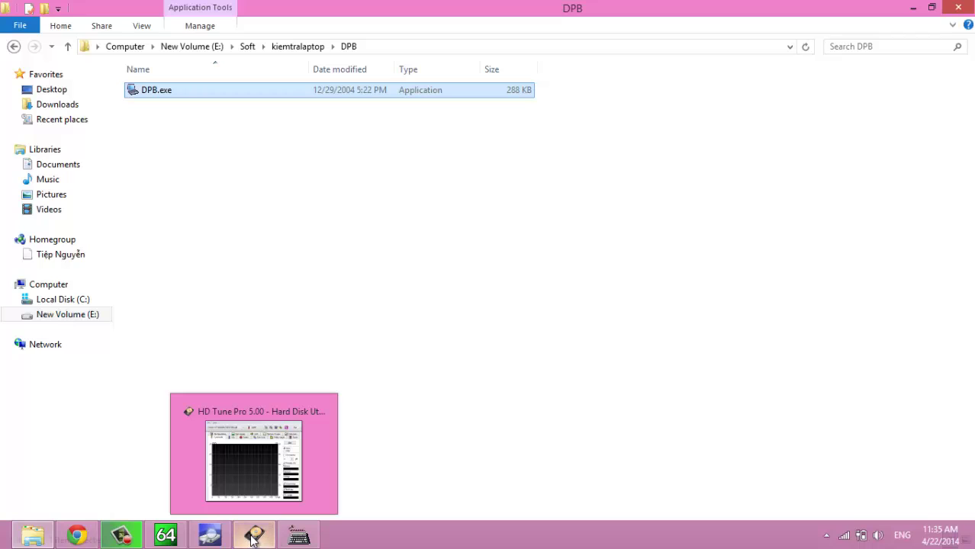
{"action": "left_click", "coordinate": [300, 539]}
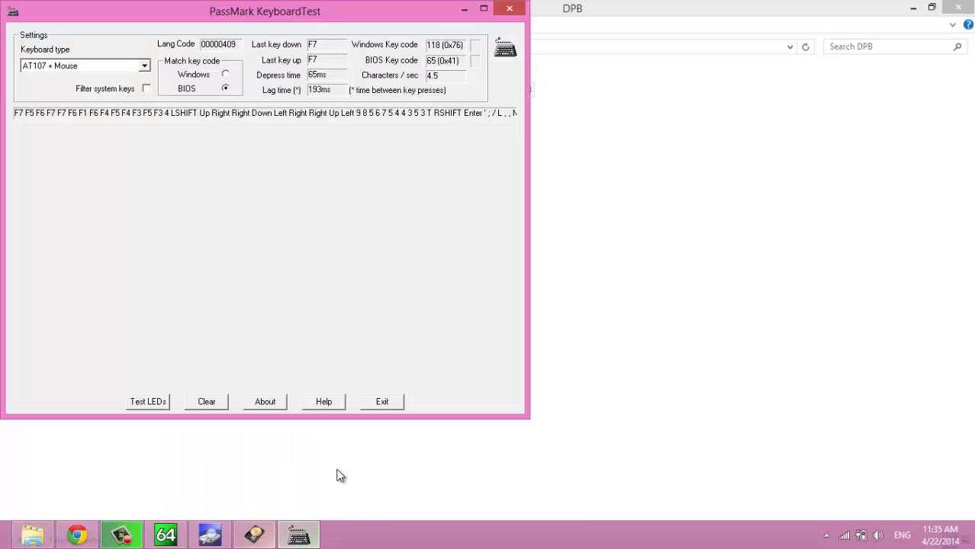
{"action": "left_click", "coordinate": [510, 15]}
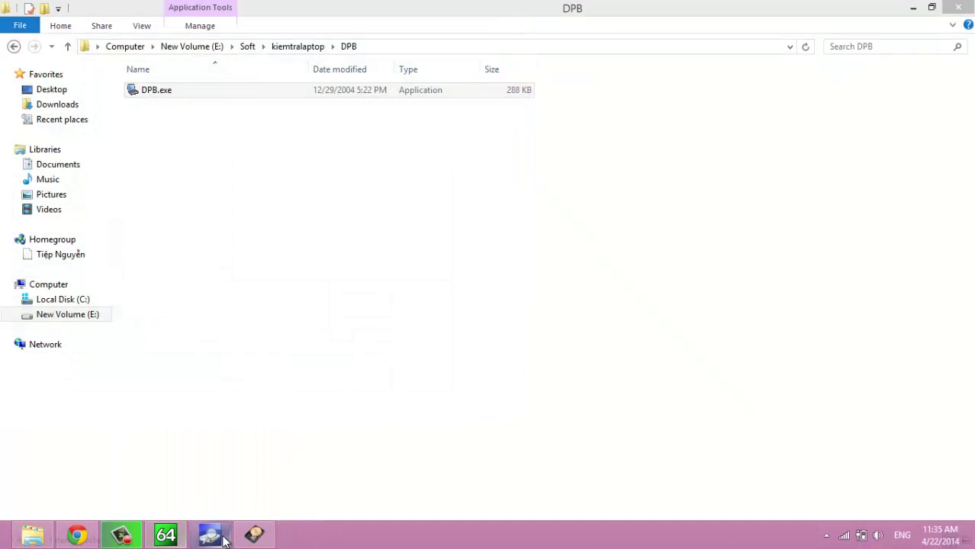
Switch to CrystalDiskInfo, review the hard drive's health, temperature and running time, and close it.
{"action": "left_click", "coordinate": [222, 539]}
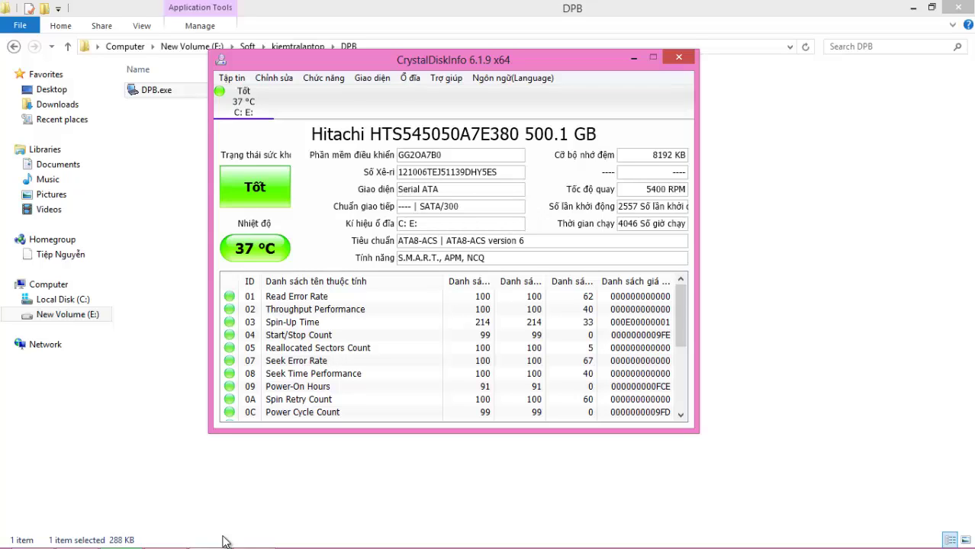
{"action": "key", "text": "alt+F4"}
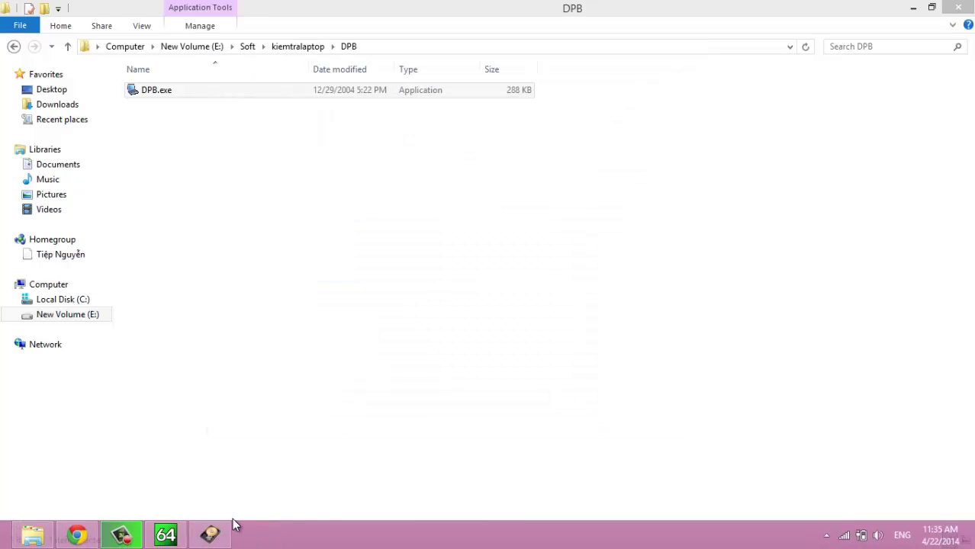
Switch to HD Tune Pro and view the hard drive's Info, Health and Error Scan pages.
{"action": "left_click", "coordinate": [212, 534]}
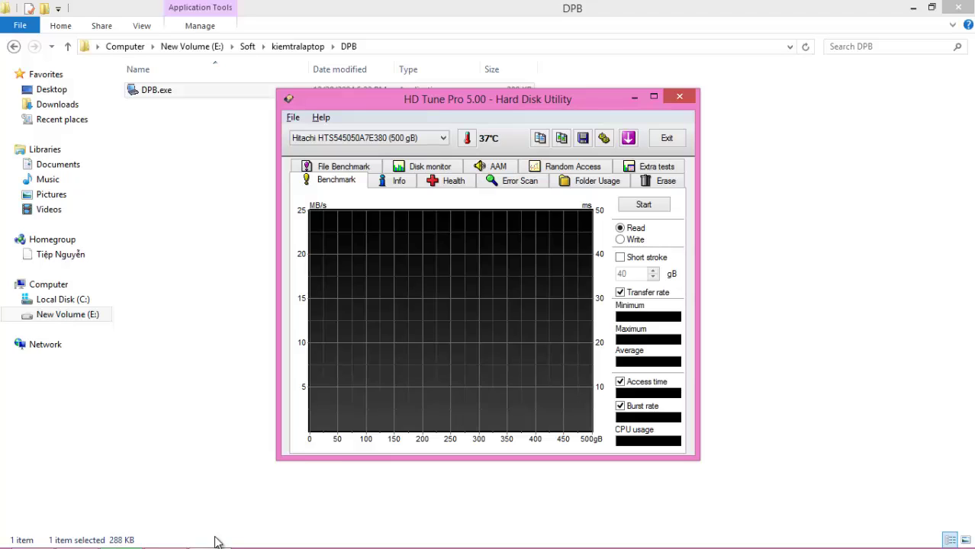
{"action": "key", "text": "ctrl+Tab"}
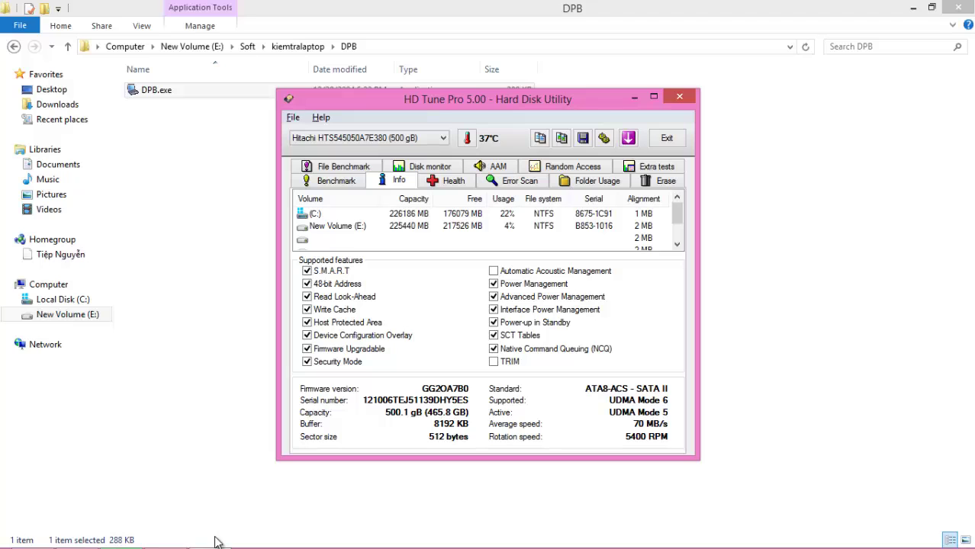
{"action": "key", "text": "ctrl+Tab"}
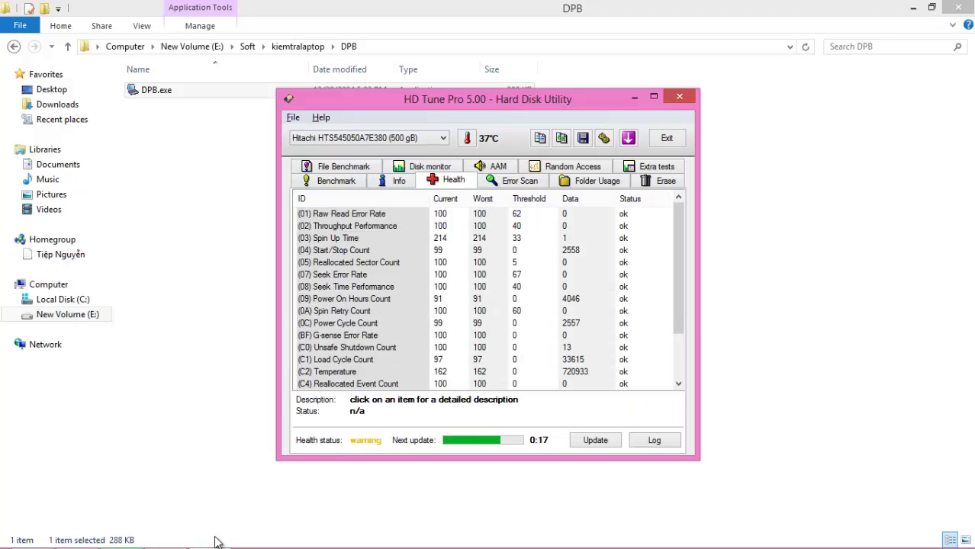
{"action": "key", "text": "ctrl+shift+Tab"}
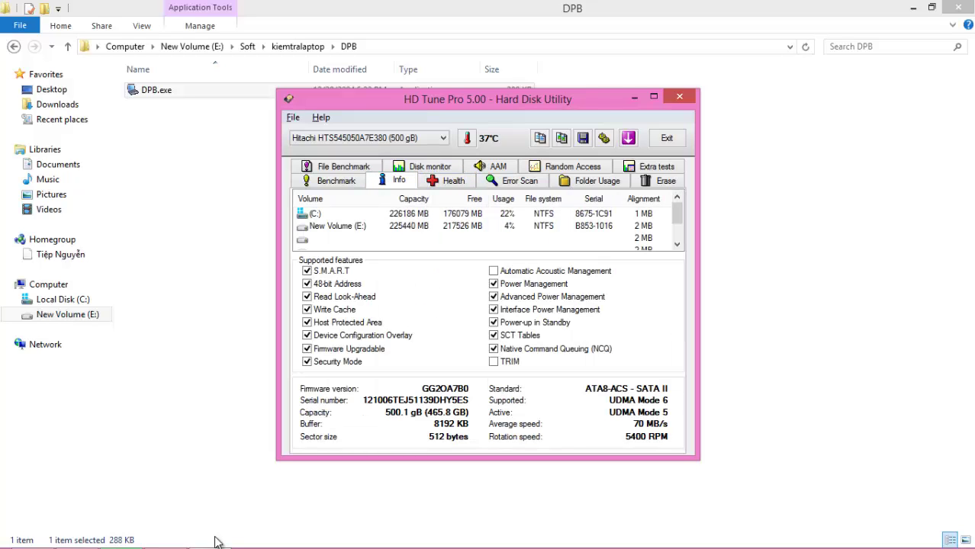
{"action": "key", "text": "ctrl+Tab"}
{"action": "key", "text": "ctrl+Tab"}
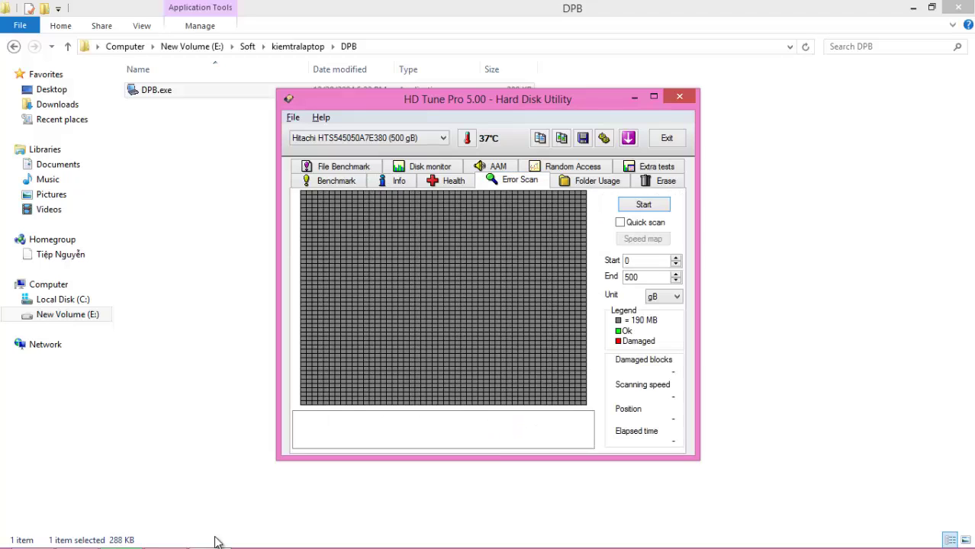
Look through the remaining HD Tune Pro pages, including Disk monitor, and return to the Info page.
{"action": "key", "text": "ctrl+Tab"}
{"action": "key", "text": "ctrl+Tab"}
{"action": "key", "text": "ctrl+Tab"}
{"action": "key", "text": "ctrl+Tab"}
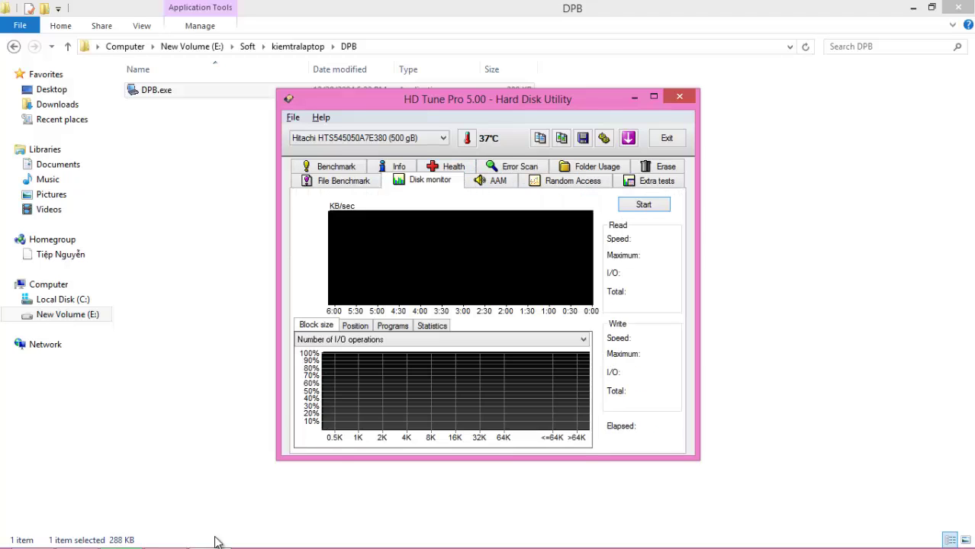
{"action": "key", "text": "ctrl+shift+Tab"}
{"action": "key", "text": "ctrl+shift+Tab"}
{"action": "key", "text": "ctrl+shift+Tab"}
{"action": "key", "text": "ctrl+shift+Tab"}
{"action": "key", "text": "ctrl+shift+Tab"}
{"action": "key", "text": "ctrl+Tab"}
{"action": "key", "text": "ctrl+Tab"}
{"action": "key", "text": "ctrl+Tab"}
{"action": "key", "text": "ctrl+Tab"}
{"action": "key", "text": "ctrl+Tab"}
{"action": "key", "text": "ctrl+Tab"}
{"action": "key", "text": "ctrl+Tab"}
{"action": "key", "text": "ctrl+Tab"}
{"action": "key", "text": "ctrl+Tab"}
{"action": "key", "text": "ctrl+Tab"}
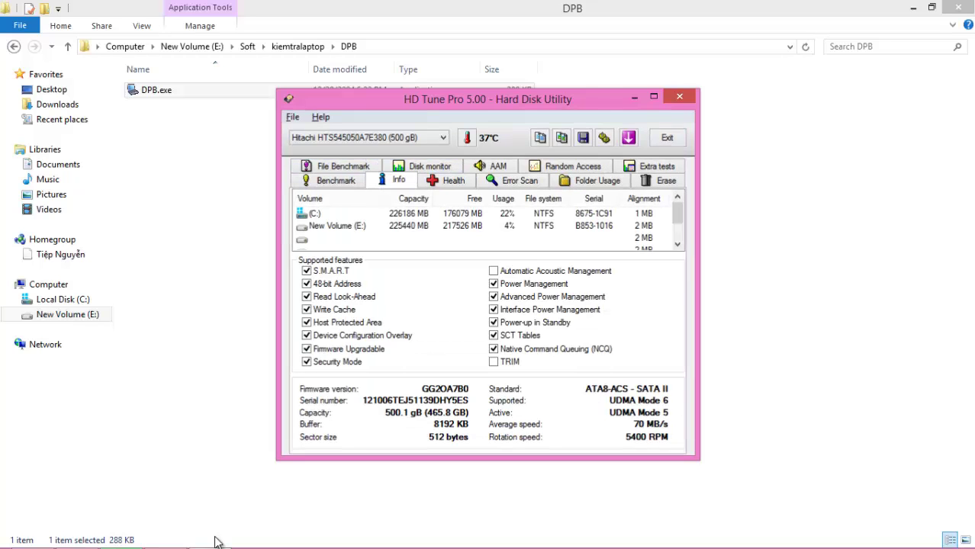
Close HD Tune Pro and go up from the DPB folder to kiemtralaptop in File Explorer.
{"action": "key", "text": "alt+F4"}
{"action": "left_click", "coordinate": [70, 47]}
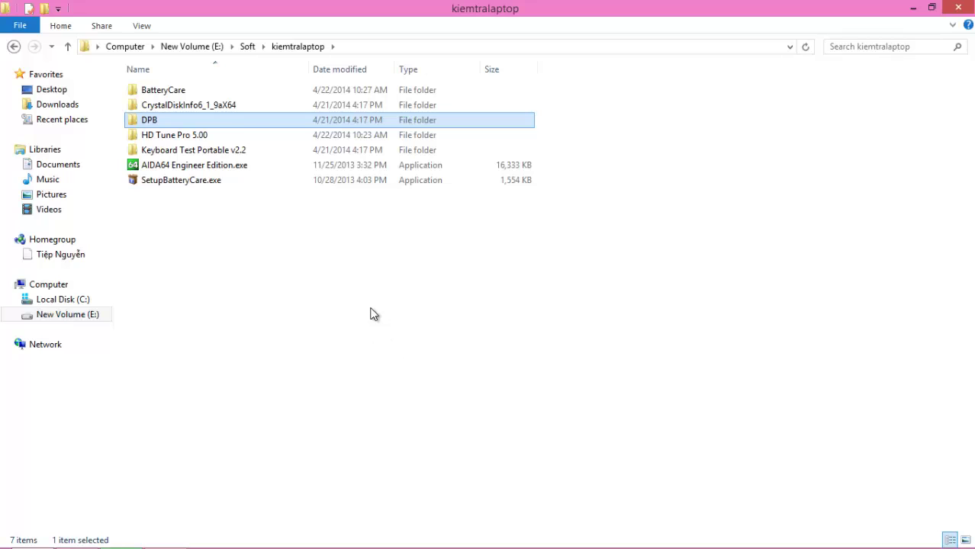
Switch to AIDA64 Engineer and view the graphics processor details on the Display category's GPU page.
{"action": "mouse_move", "coordinate": [257, 542]}
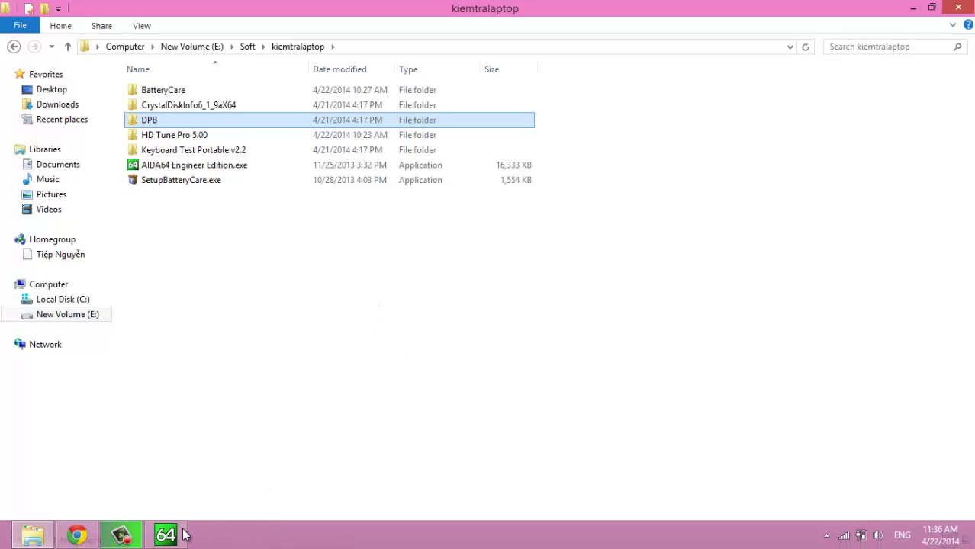
{"action": "left_click", "coordinate": [184, 538]}
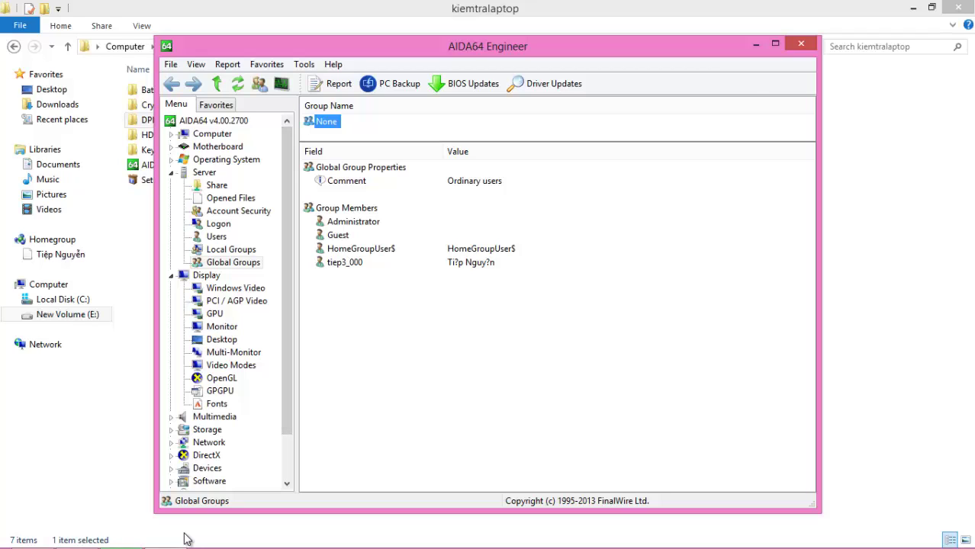
{"action": "key", "text": "Down"}
{"action": "key", "text": "Down"}
{"action": "key", "text": "Down"}
{"action": "key", "text": "Down"}
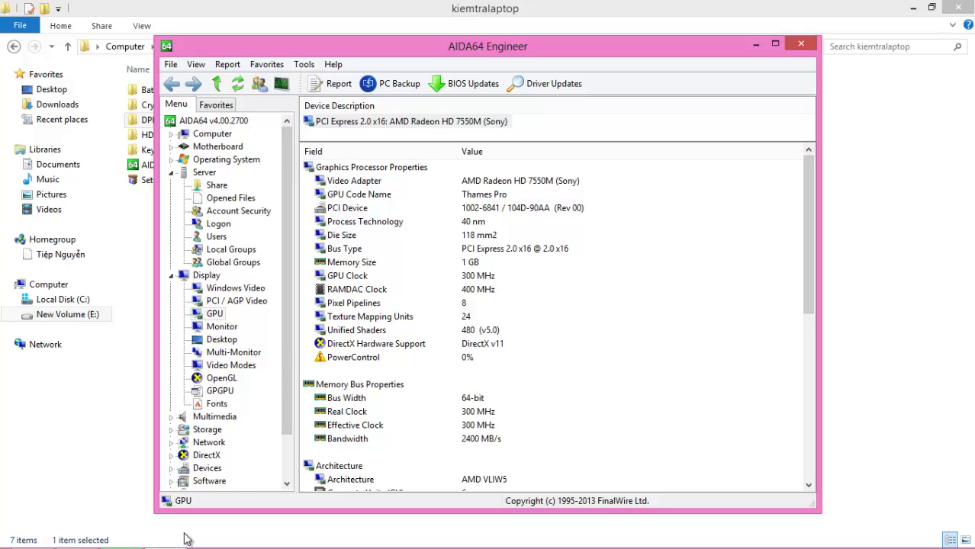
Open the Computer category's Summary page, review the motherboard, memory and display details, and close AIDA64.
{"action": "key", "text": "Up"}
{"action": "key", "text": "Up"}
{"action": "key", "text": "Up"}
{"action": "key", "text": "Up"}
{"action": "key", "text": "Up"}
{"action": "key", "text": "Up"}
{"action": "key", "text": "Up"}
{"action": "key", "text": "Up"}
{"action": "key", "text": "Up"}
{"action": "key", "text": "Up"}
{"action": "key", "text": "Up"}
{"action": "key", "text": "Up"}
{"action": "key", "text": "Tab"}
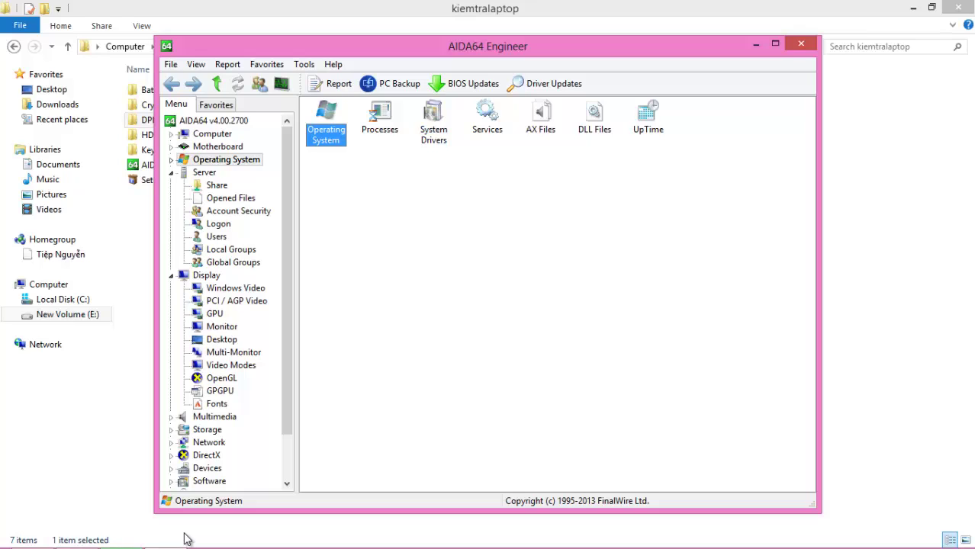
{"action": "key", "text": "shift+Tab"}
{"action": "key", "text": "Up"}
{"action": "key", "text": "Up"}
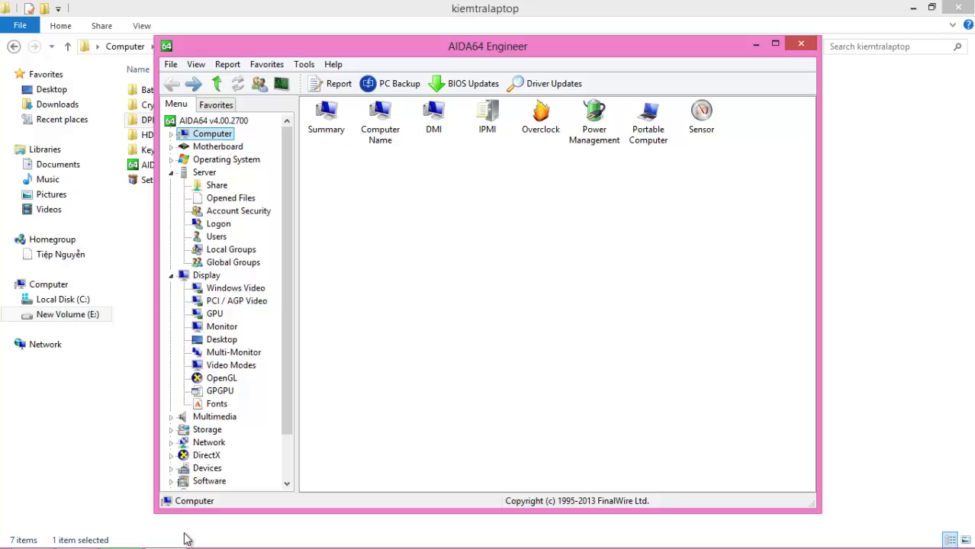
{"action": "key", "text": "Return"}
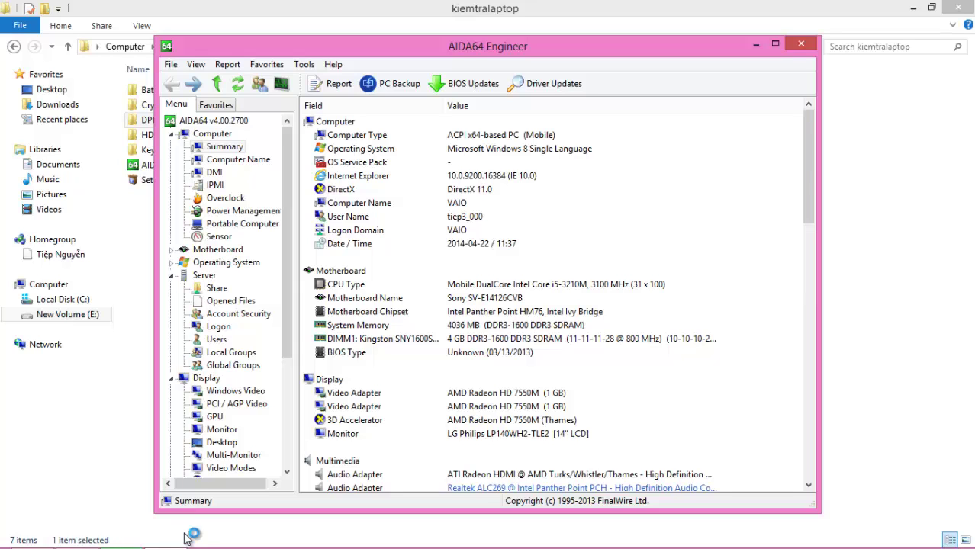
{"action": "scroll", "coordinate": [187, 538], "scroll_direction": "down", "scroll_amount": 1}
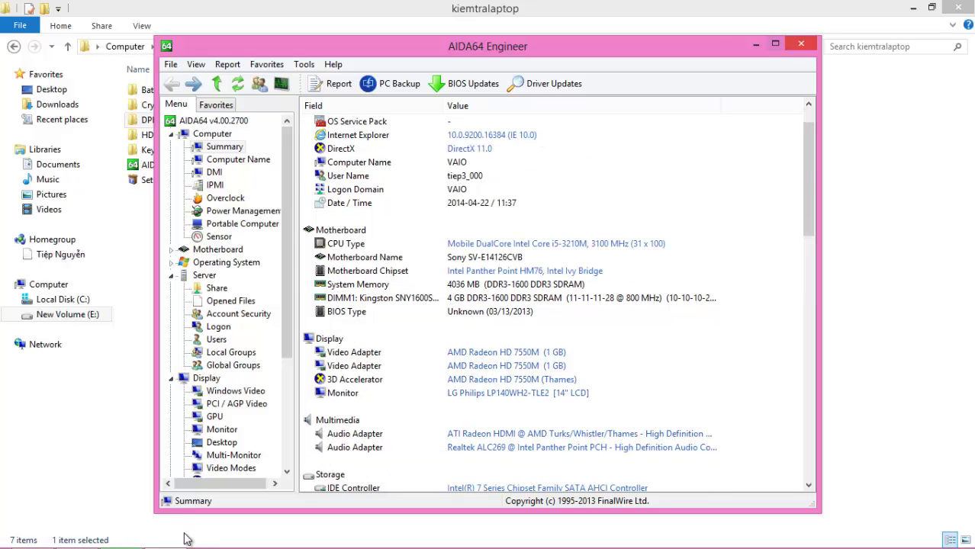
{"action": "left_click", "coordinate": [802, 43]}
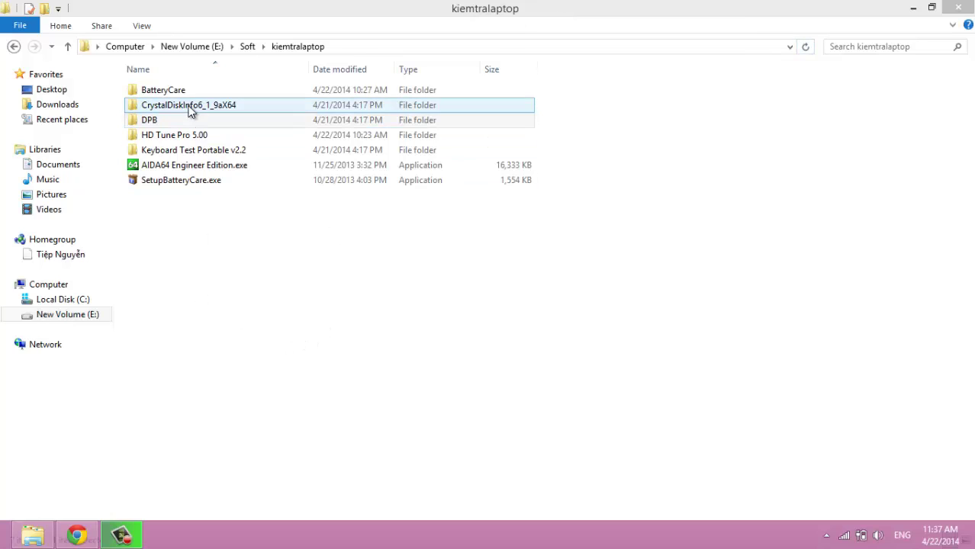
Open BatteryCare from the hidden notification icons and move its window over the file list.
{"action": "left_click", "coordinate": [826, 536]}
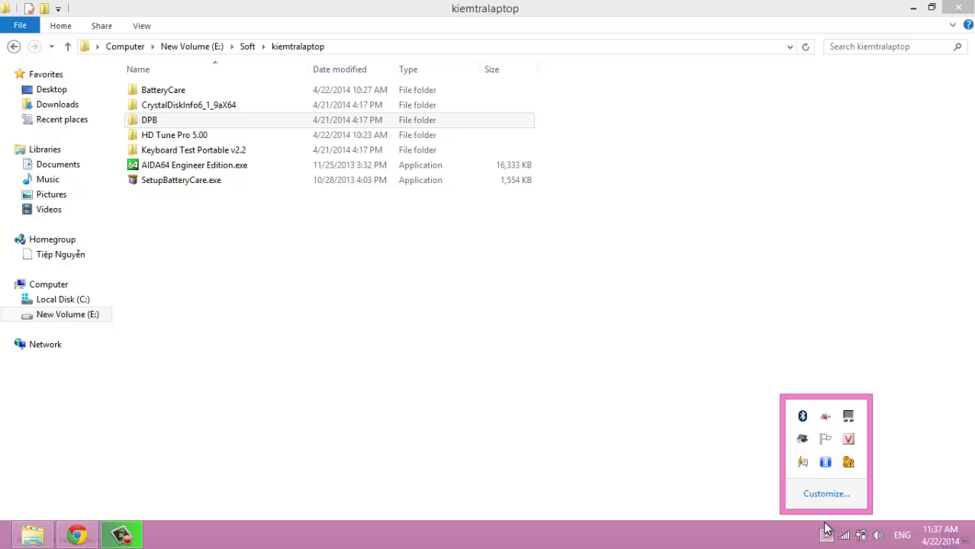
{"action": "left_click", "coordinate": [826, 463]}
{"action": "left_click_drag", "start_coordinate": [818, 307], "coordinate": [400, 120]}
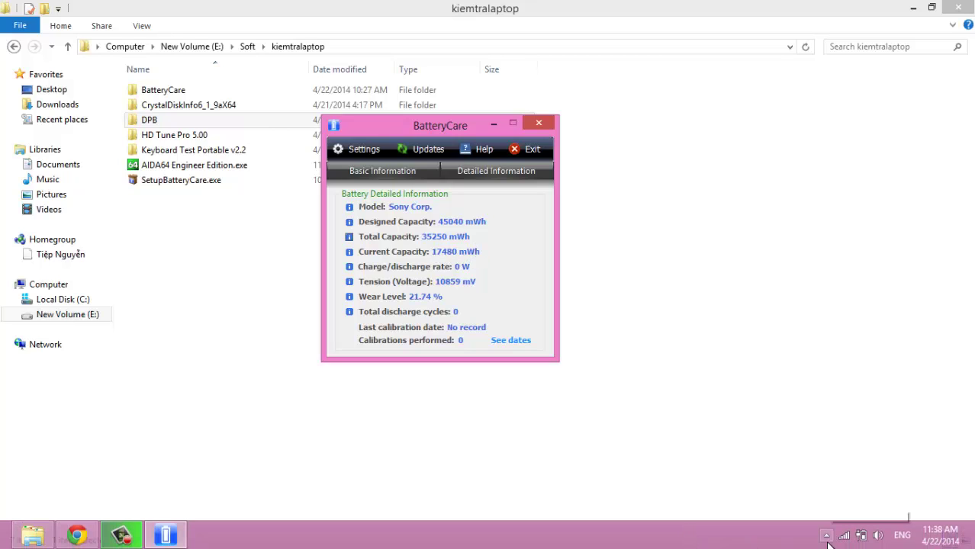
Check the system's battery charging status, review the detailed battery information in BatteryCare, and close its window.
{"action": "left_click", "coordinate": [827, 535]}
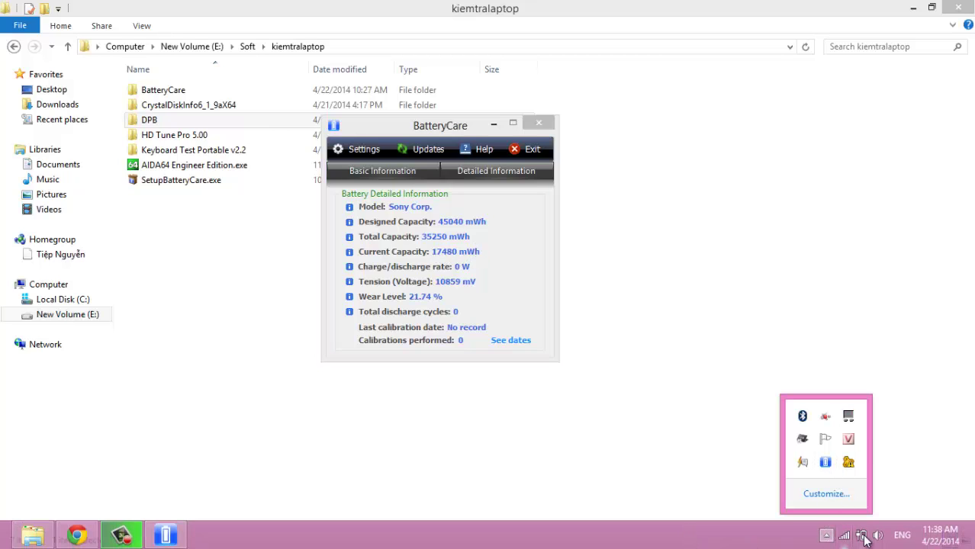
{"action": "mouse_move", "coordinate": [848, 527]}
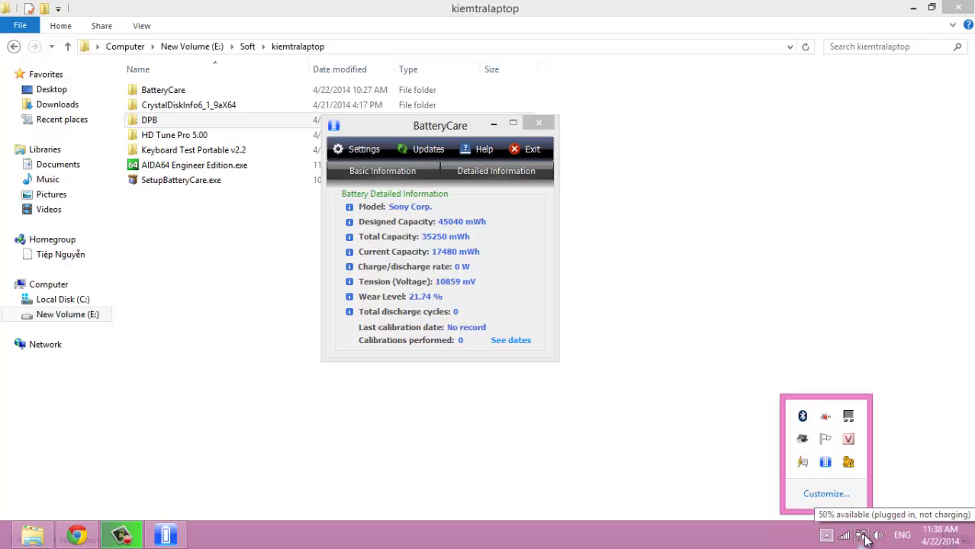
{"action": "left_click", "coordinate": [481, 265]}
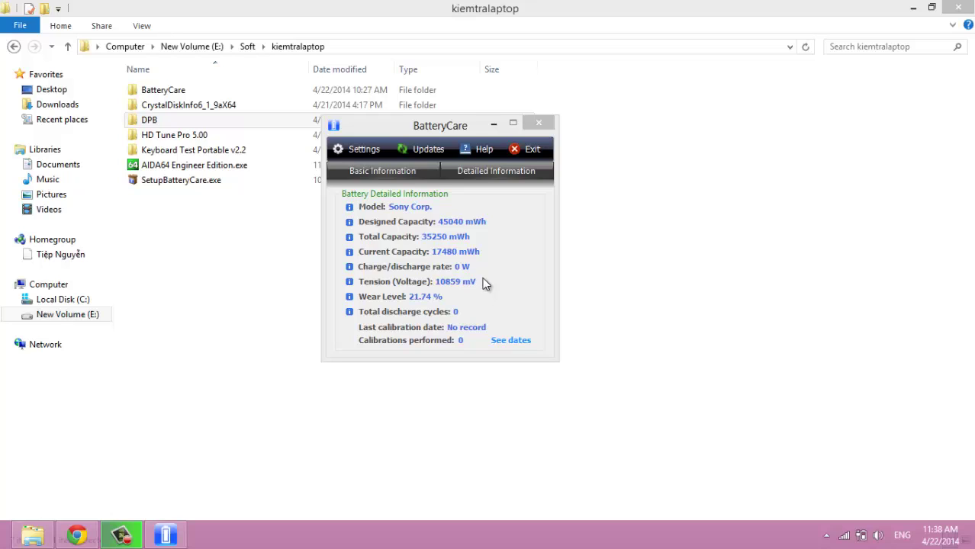
{"action": "left_click", "coordinate": [472, 175]}
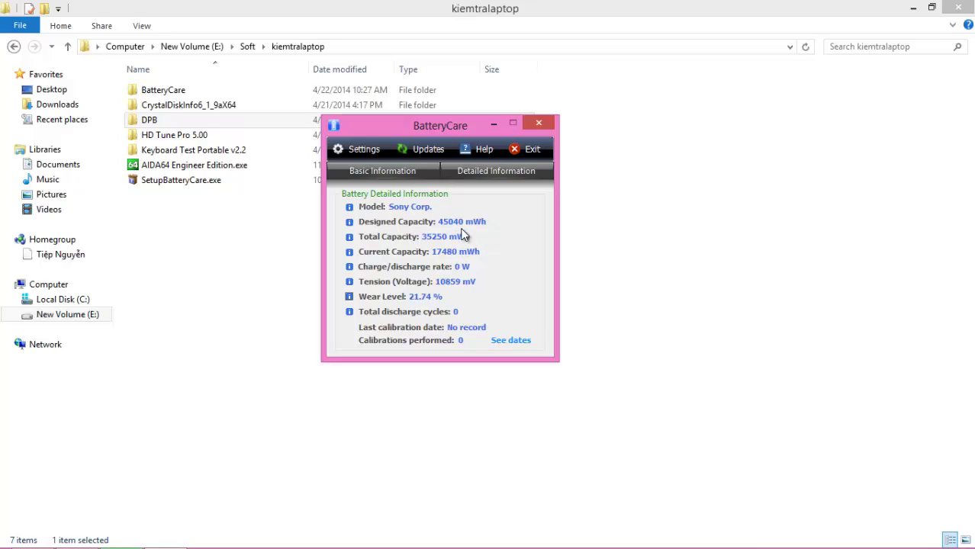
{"action": "left_click", "coordinate": [538, 124]}
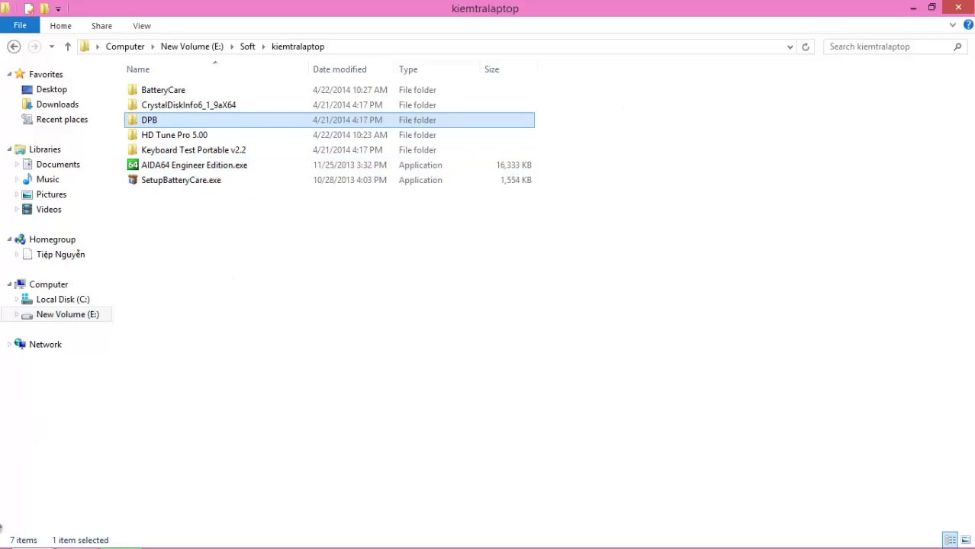
Launch TuneUp Utilities 2014 from the Start screen and dismiss its trial notice to reach the dashboard.
{"action": "left_click", "coordinate": [7, 538]}
{"action": "scroll", "coordinate": [755, 246], "scroll_direction": "down", "scroll_amount": 5}
{"action": "left_click", "coordinate": [852, 188]}
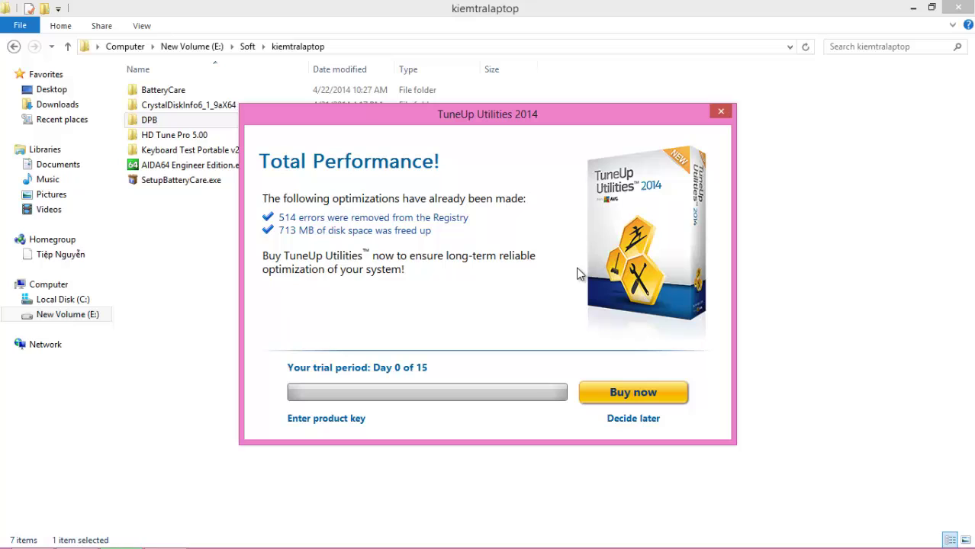
{"action": "key", "text": "Escape"}
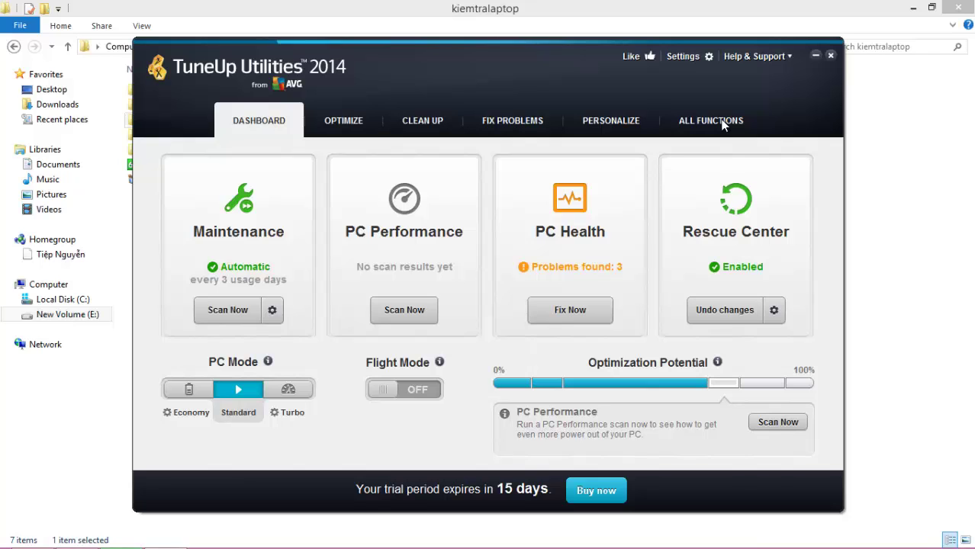
Look through the All Functions, Fix Problems, Personalize and Clean Up pages of TuneUp Utilities.
{"action": "left_click", "coordinate": [723, 124]}
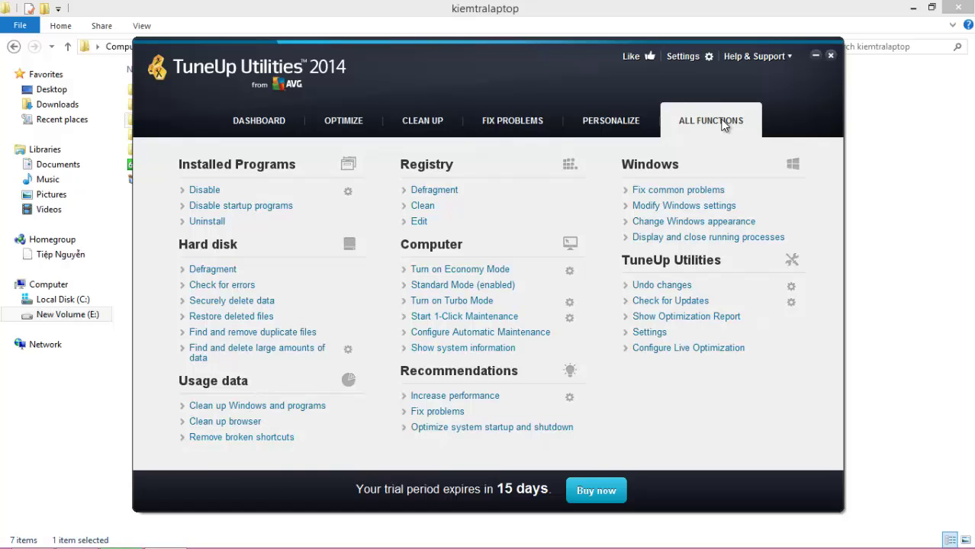
{"action": "left_click", "coordinate": [512, 121]}
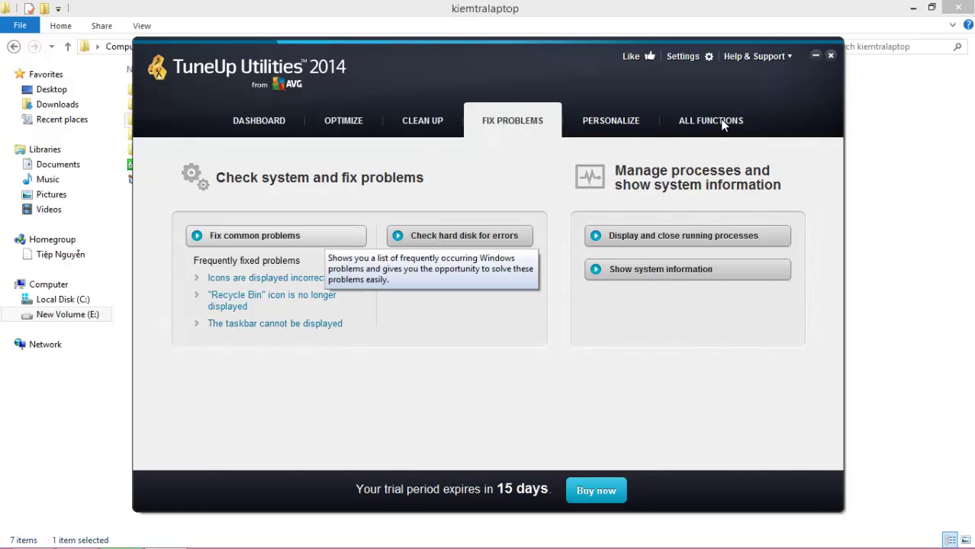
{"action": "left_click", "coordinate": [611, 120]}
{"action": "left_click", "coordinate": [422, 120]}
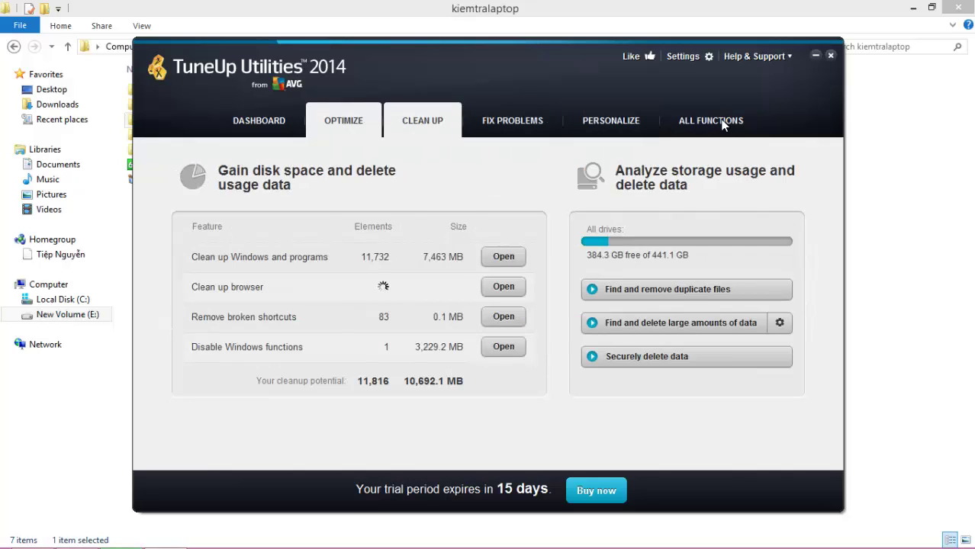
Review the Optimize, Personalize and Dashboard pages of TuneUp Utilities, and close the program.
{"action": "left_click", "coordinate": [343, 121]}
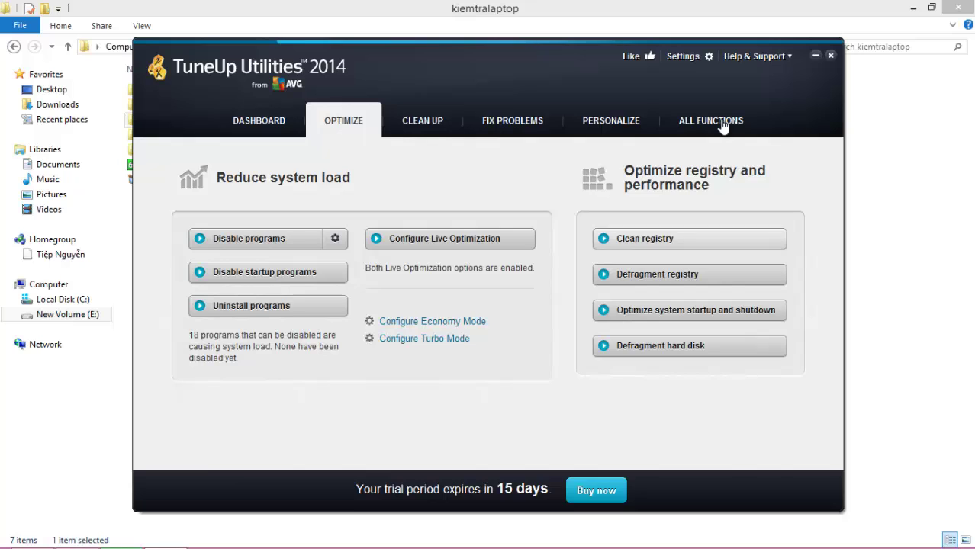
{"action": "left_click", "coordinate": [610, 120]}
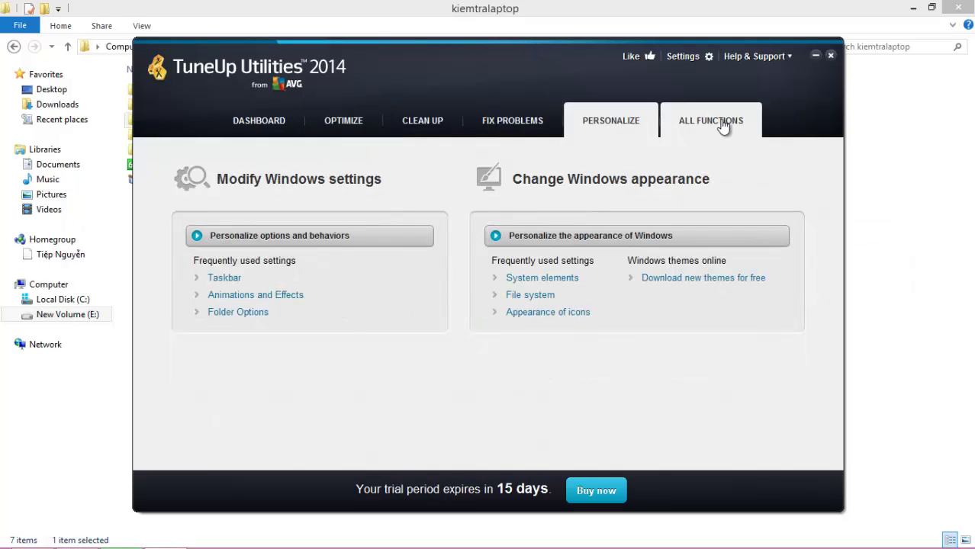
{"action": "left_click", "coordinate": [710, 121]}
{"action": "left_click", "coordinate": [258, 121]}
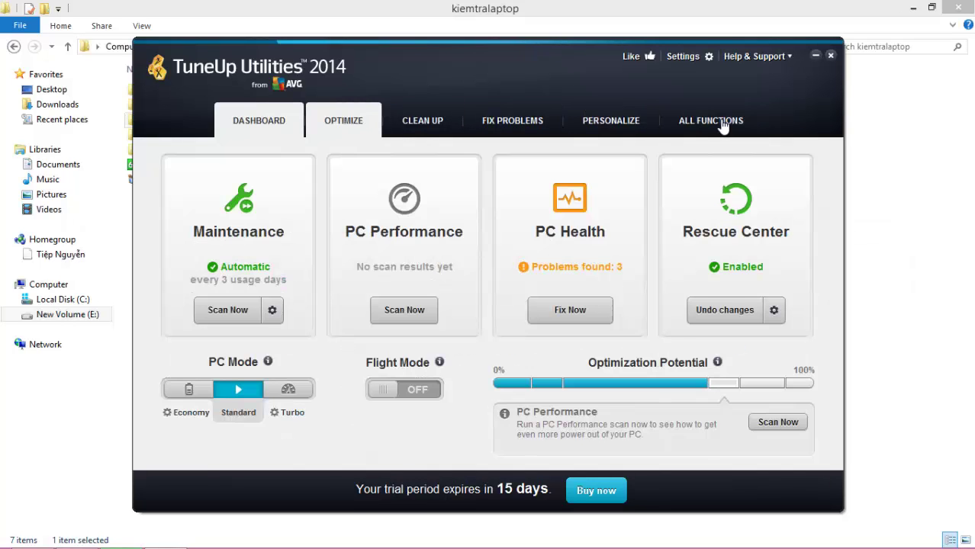
{"action": "left_click", "coordinate": [343, 120]}
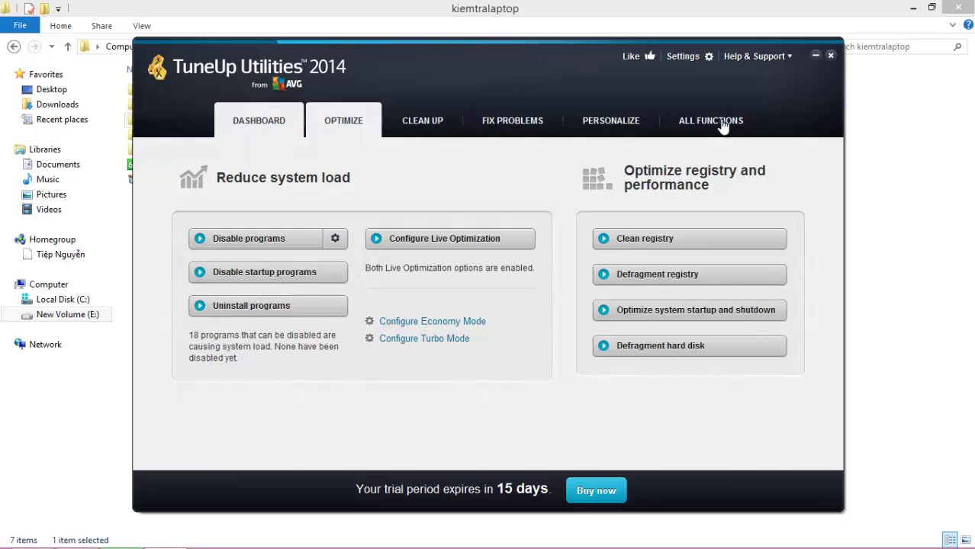
{"action": "left_click", "coordinate": [259, 121]}
{"action": "left_click", "coordinate": [344, 121]}
{"action": "left_click", "coordinate": [259, 121]}
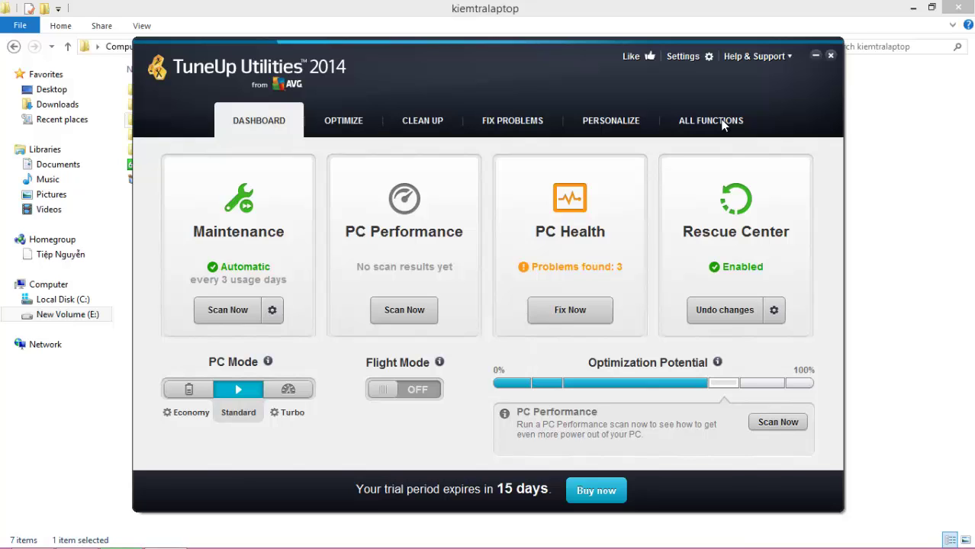
{"action": "left_click", "coordinate": [831, 55]}
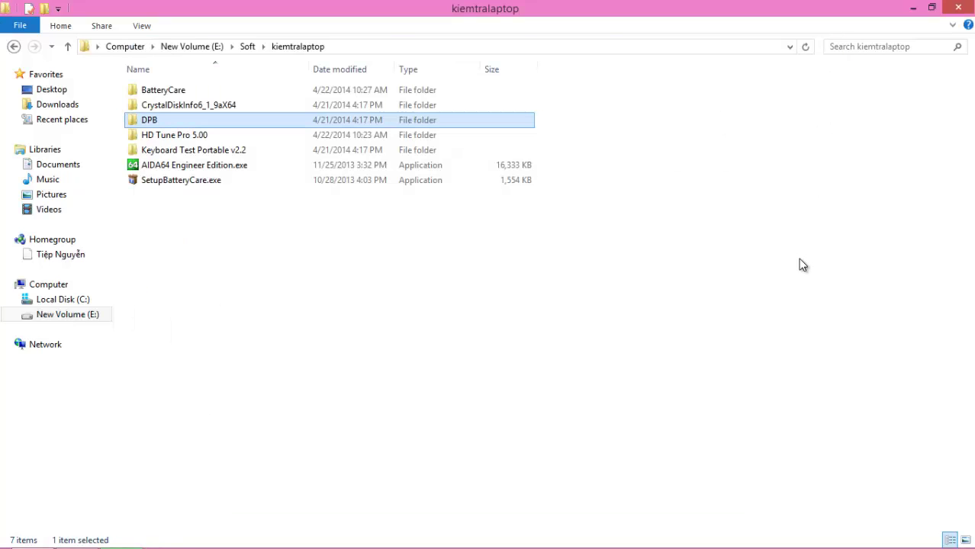